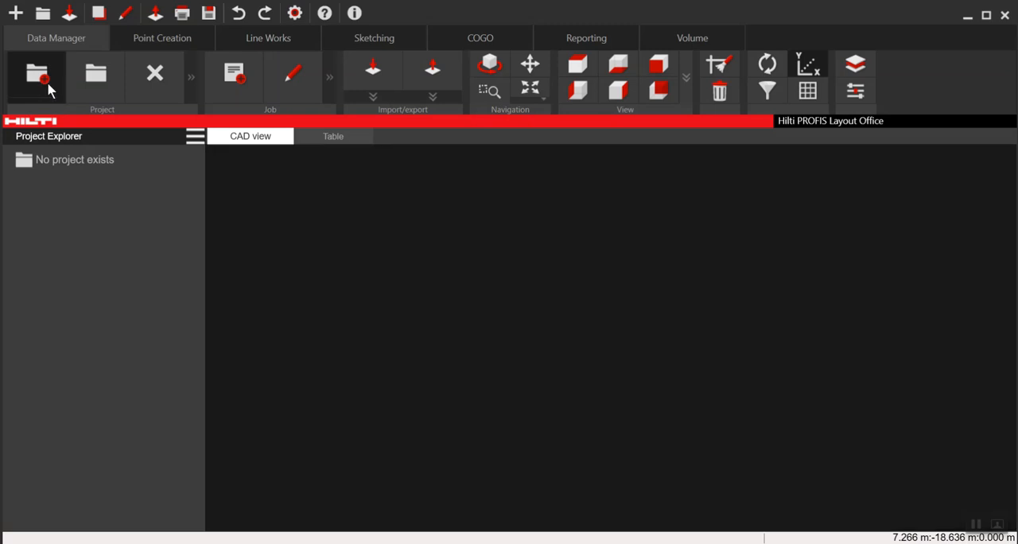
- Create a project named "demo pdf" containing a job named "demo"
text(d)
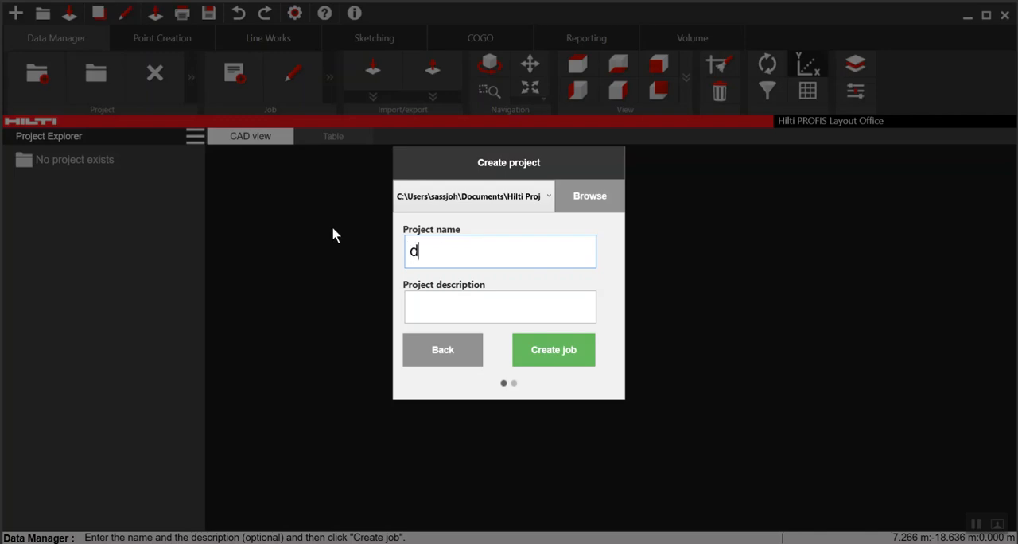
text(emo pdf)
click(561, 352)
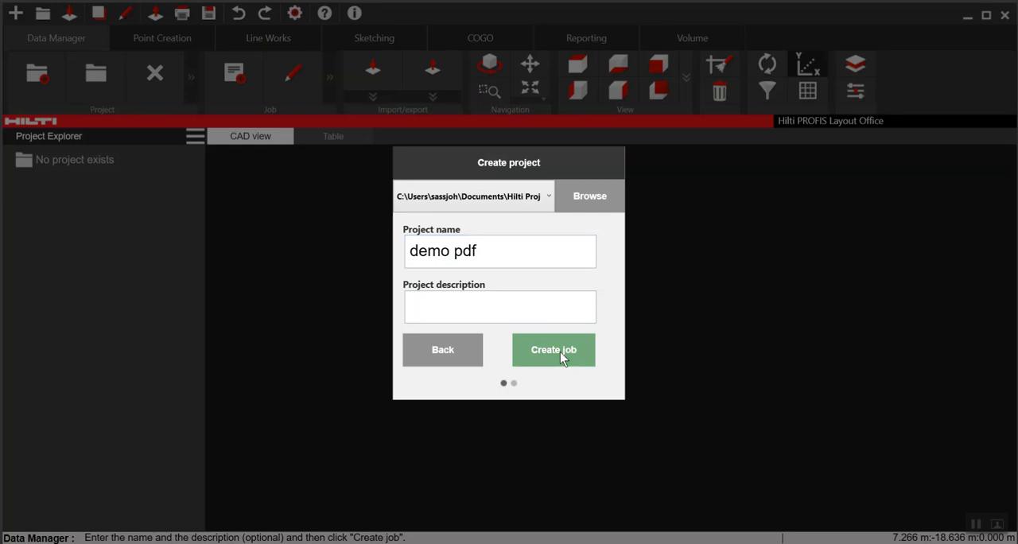
text(demo)
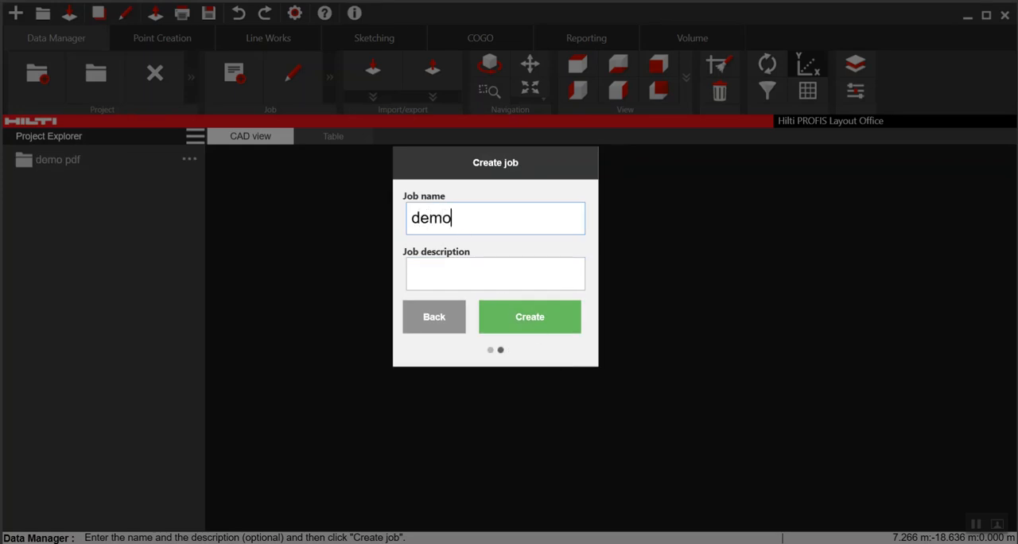
click(534, 323)
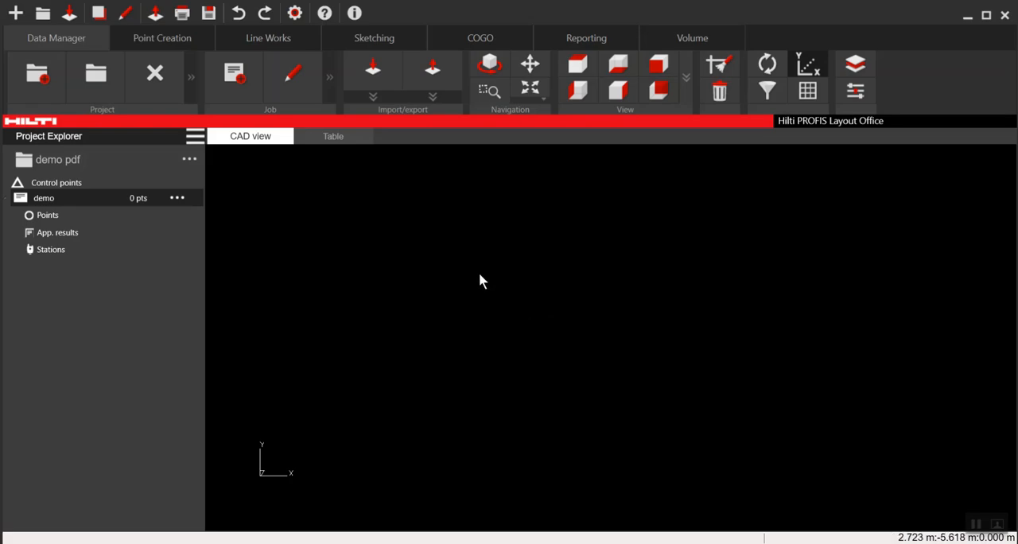
- Import Demo_pdf.pdf into the demo job and choose the Line with Distance transformation
click(381, 94)
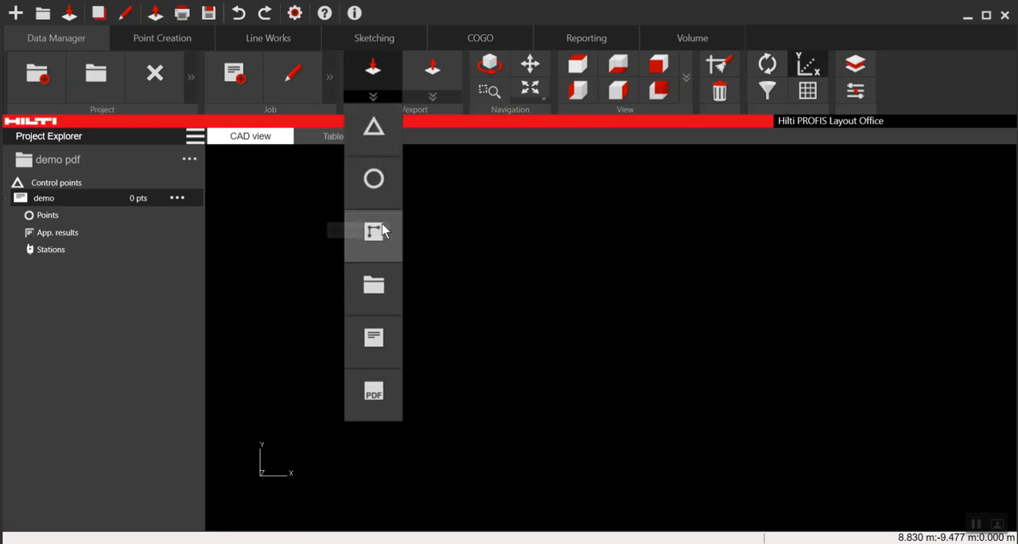
click(383, 406)
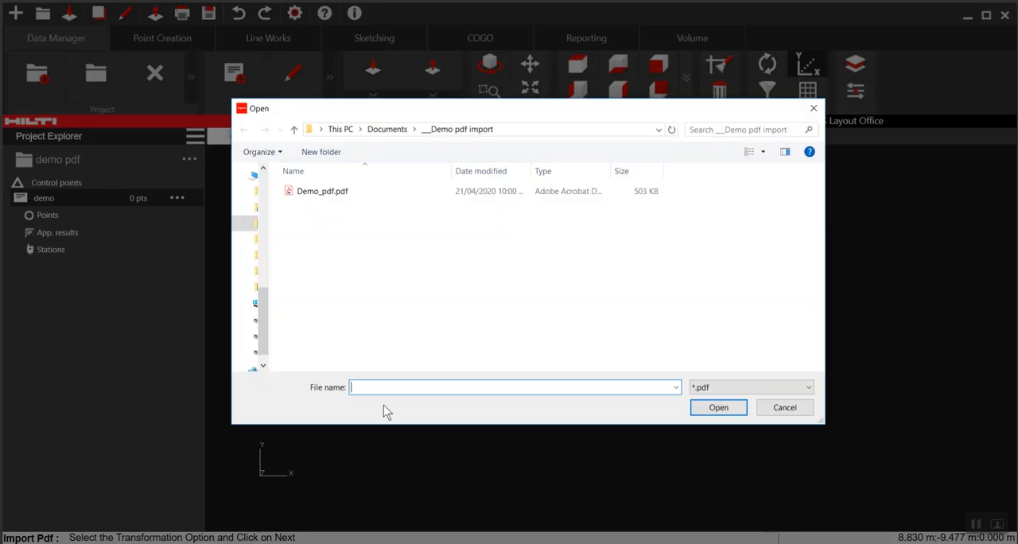
click(324, 193)
click(714, 414)
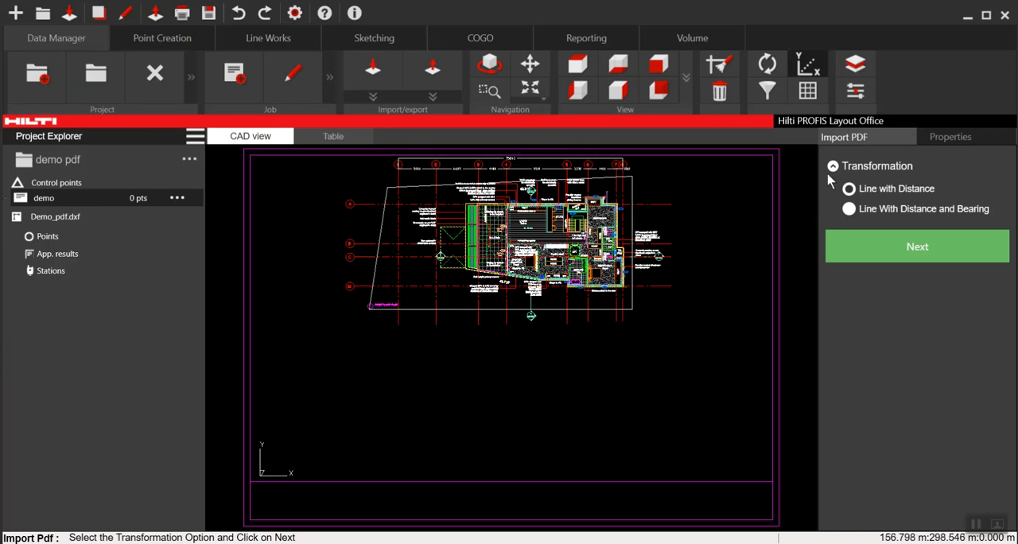
click(847, 189)
click(897, 248)
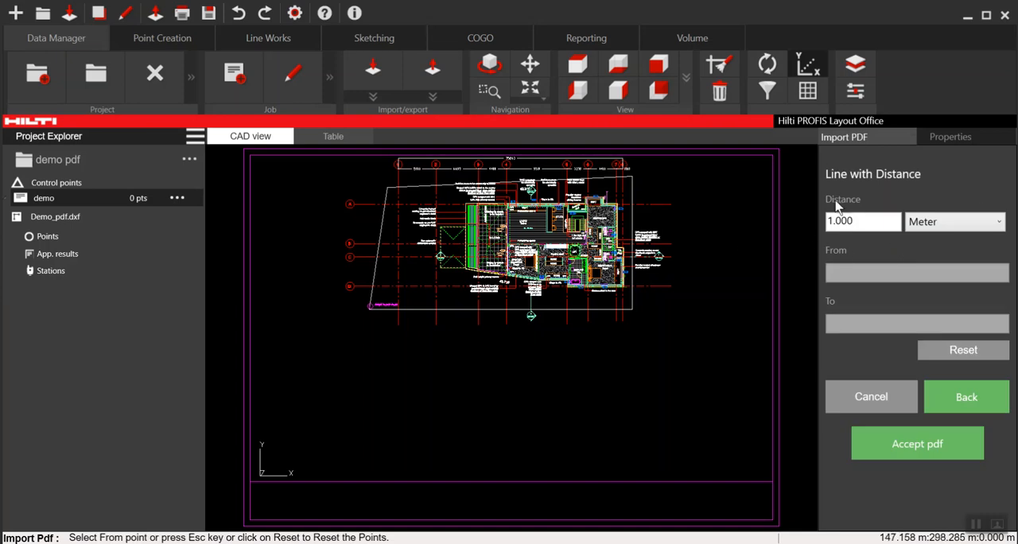
- Set the known distance for scaling the drawing to 35.263 meters, matching the overall dimension between grid lines 1 and 8
middle_drag(698, 237, 718, 364)
scroll(566, 295, up, 1)
click(498, 93)
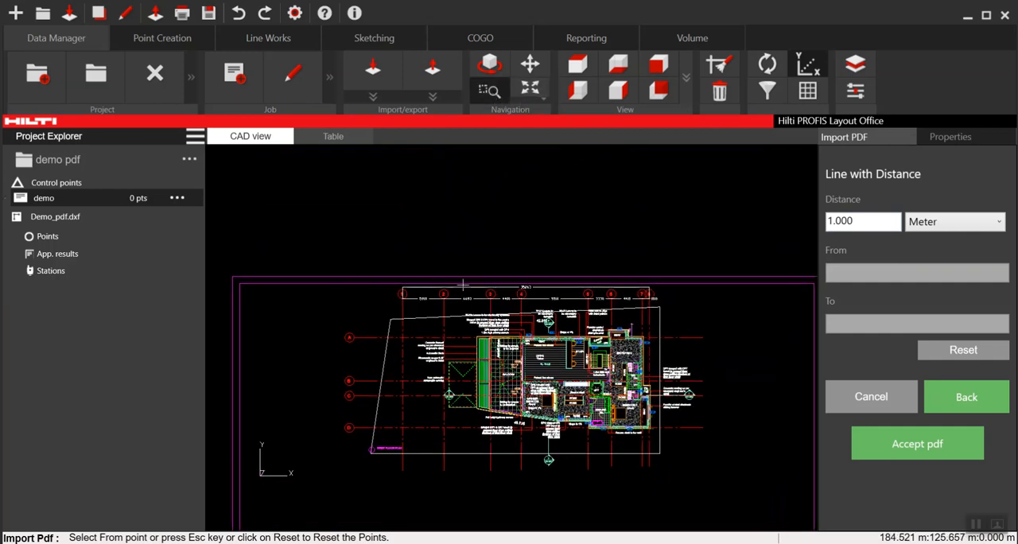
drag(330, 237, 728, 370)
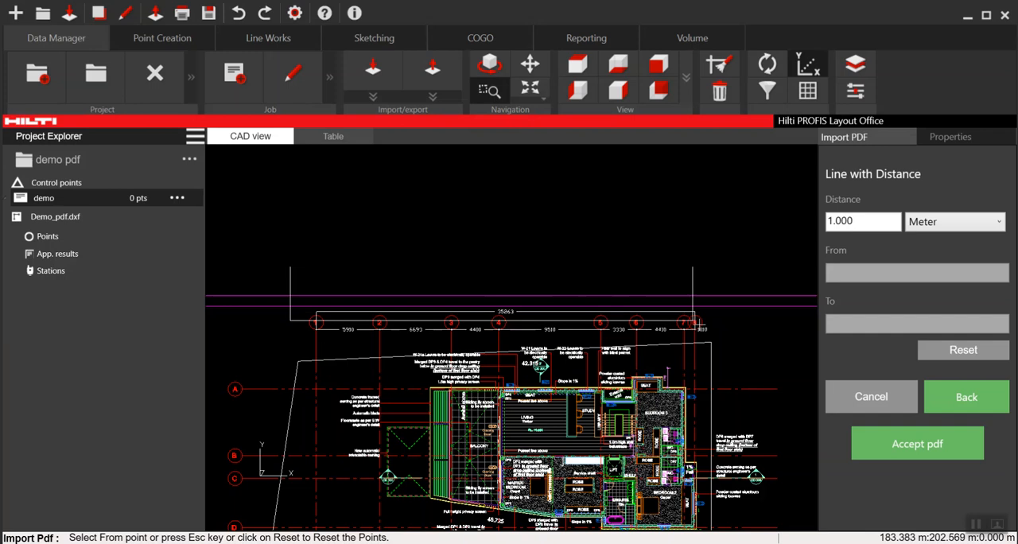
scroll(532, 368, up, 2)
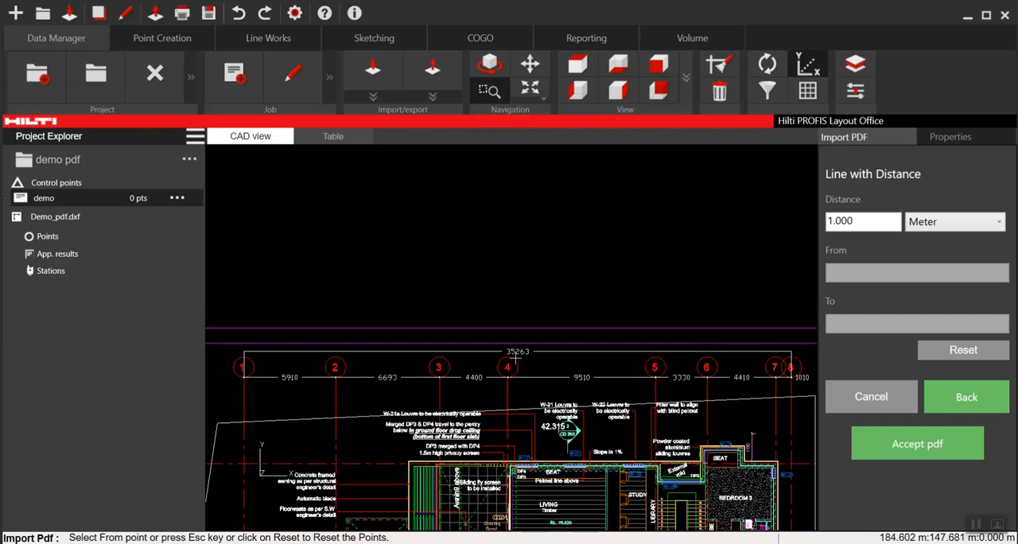
scroll(728, 294, down, 2)
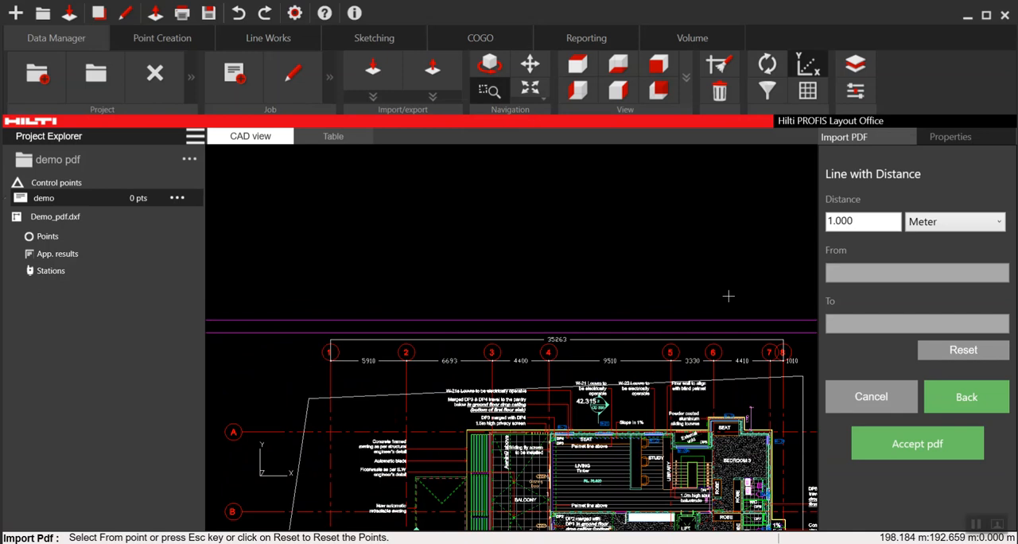
middle_drag(708, 314, 643, 269)
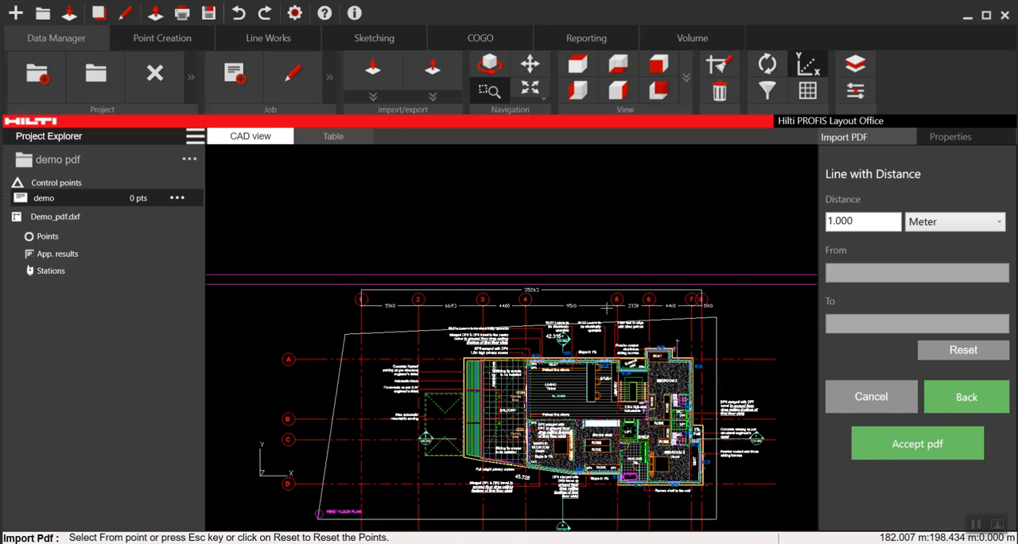
click(857, 222)
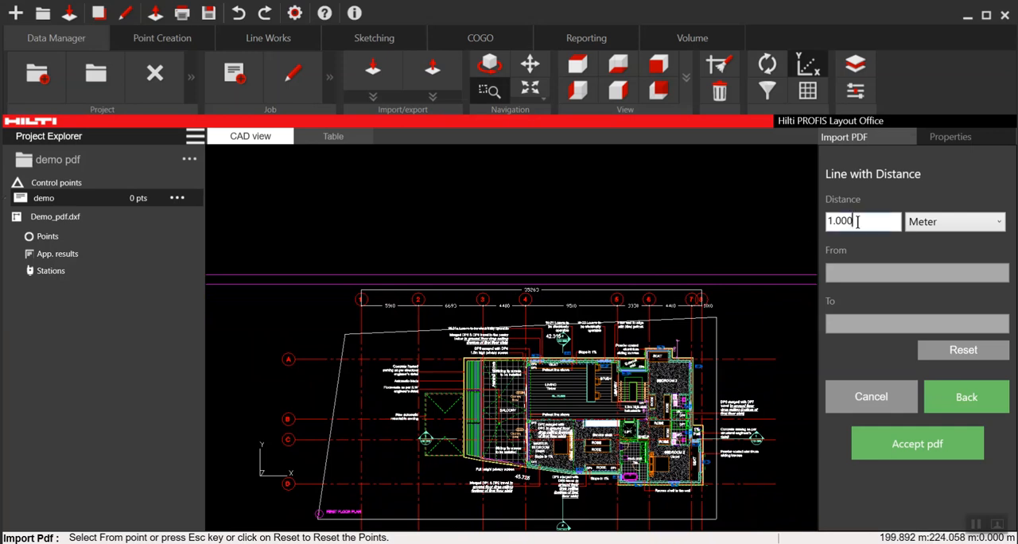
key(BackSpace)
key(BackSpace)
key(BackSpace)
key(BackSpace)
text(35.263)
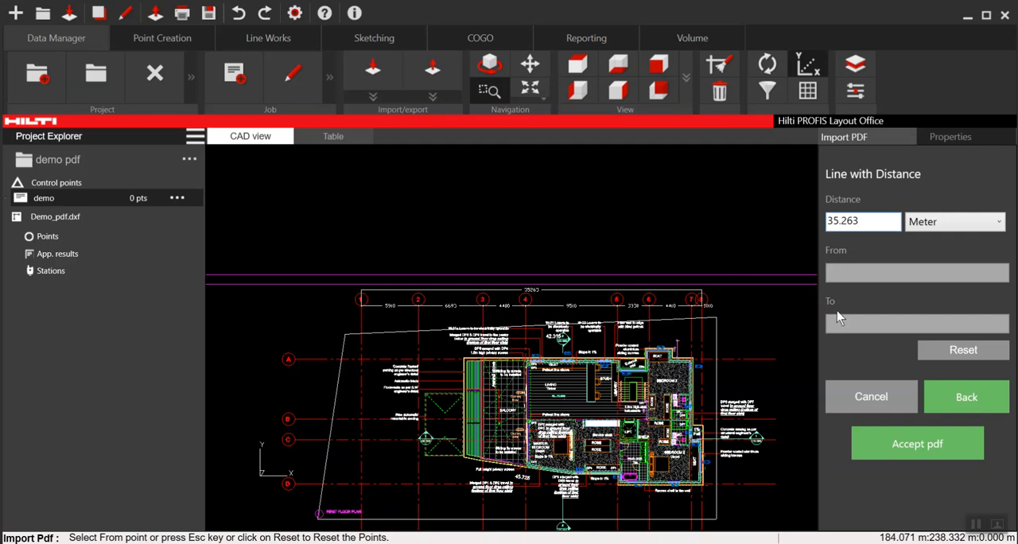
- Enable the Intersection object snap and set the From point where grid line 1 meets the lower dimension line
click(173, 37)
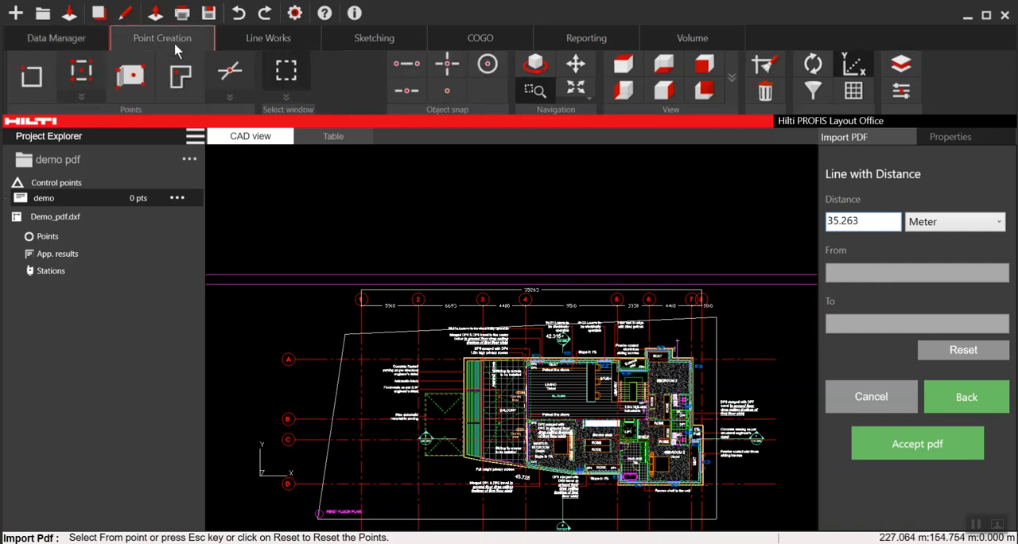
click(447, 66)
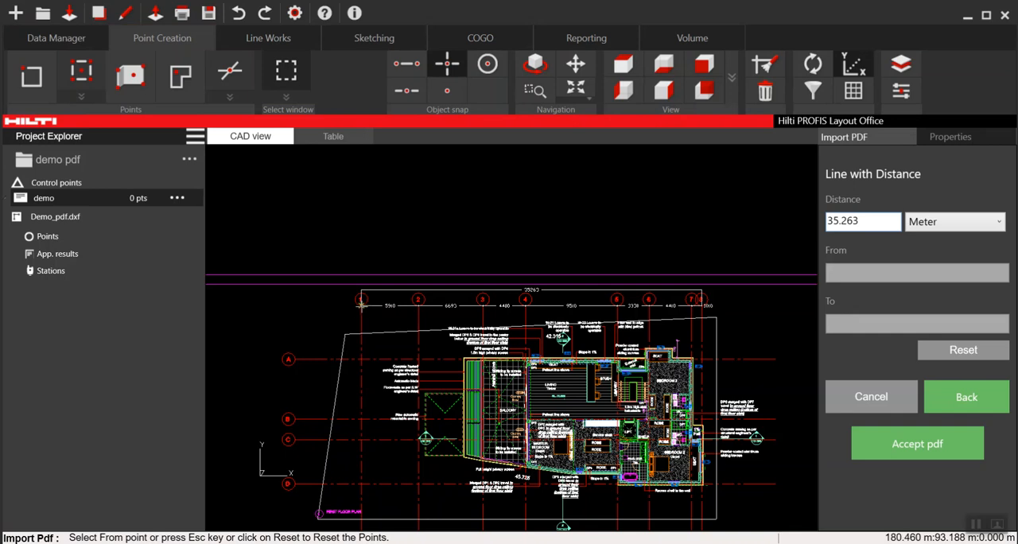
scroll(360, 315, up, 2)
scroll(360, 314, up, 3)
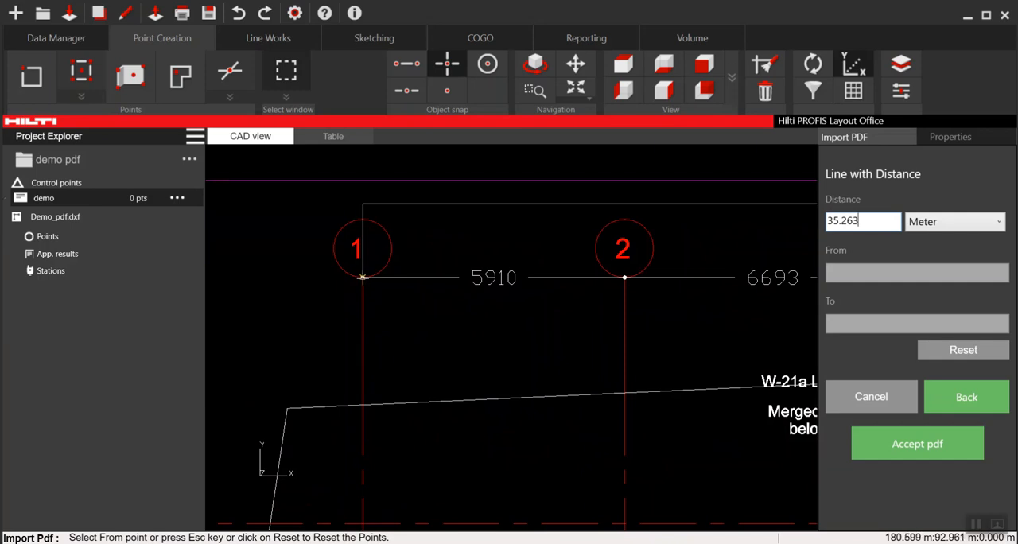
click(363, 277)
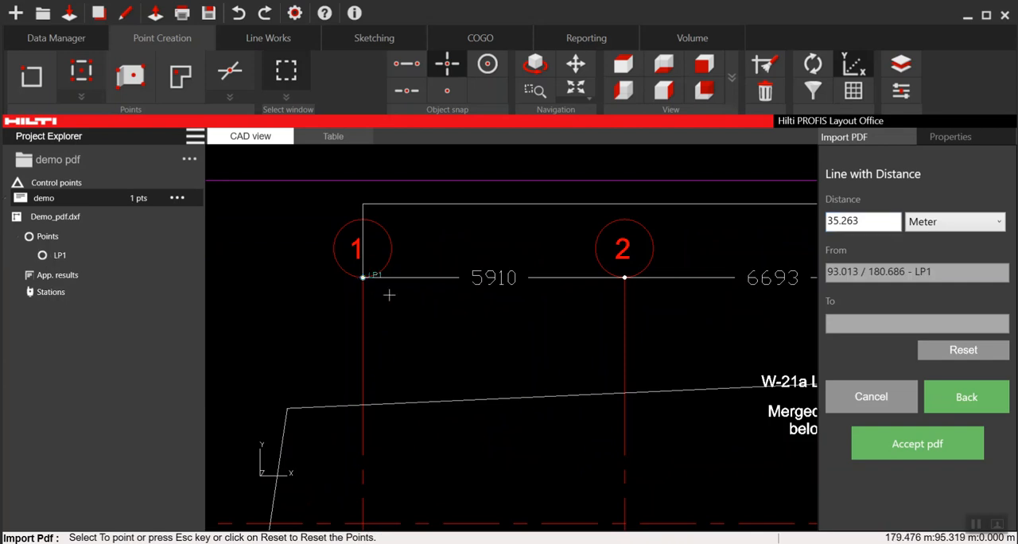
- Set the To point where grid line 8 meets the lower dimension line and accept the scaled PDF
scroll(380, 277, down, 5)
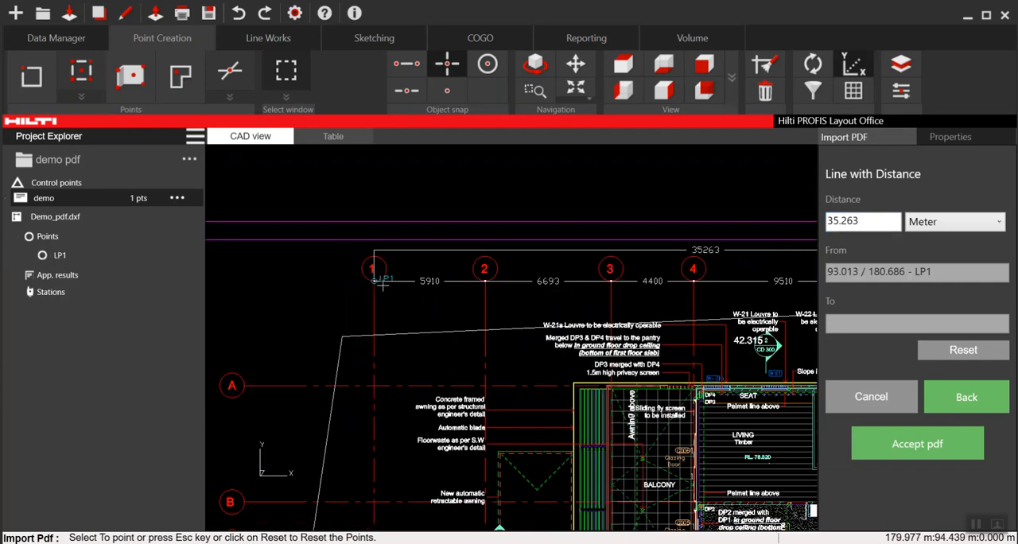
scroll(648, 286, down, 1)
middle_drag(701, 294, 415, 301)
scroll(595, 303, up, 6)
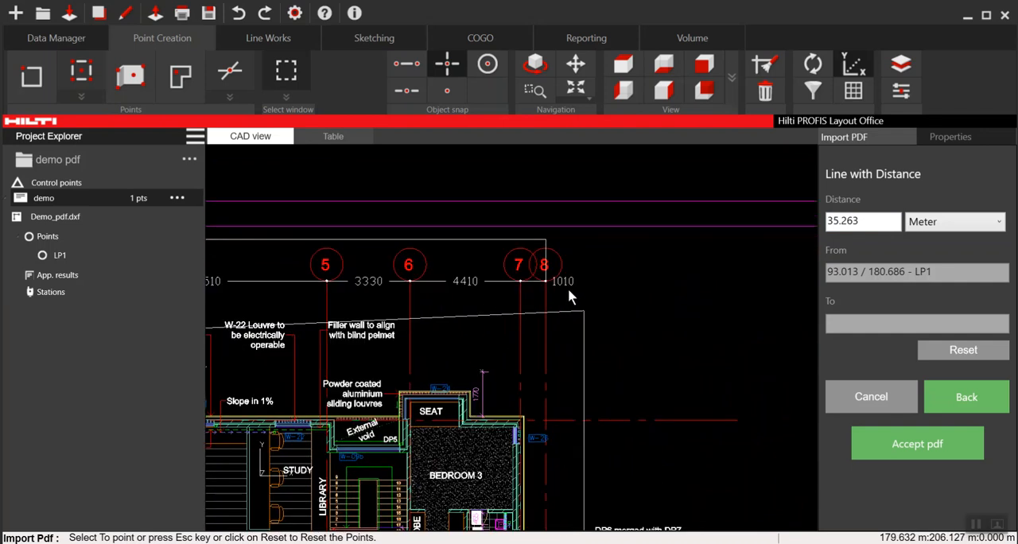
scroll(560, 295, up, 1)
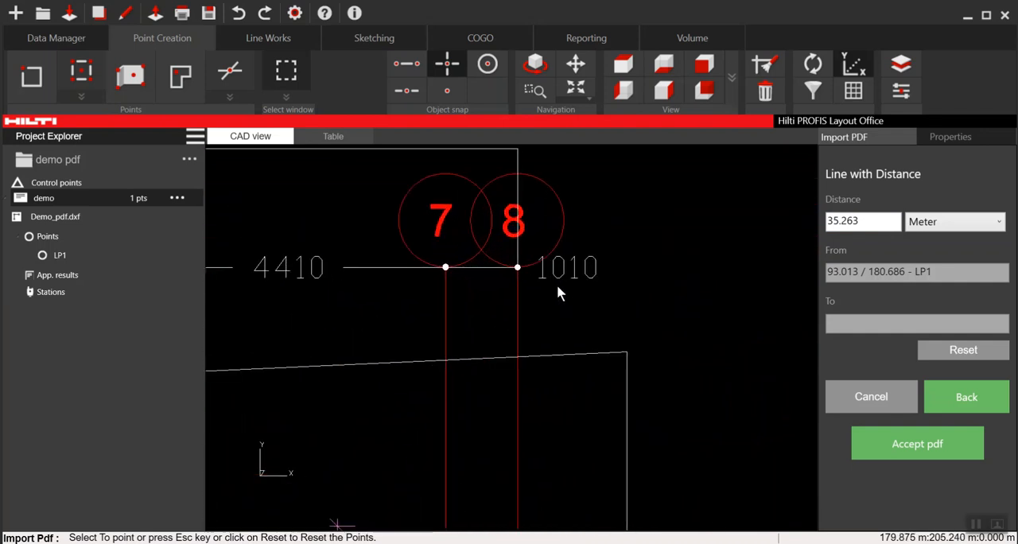
click(518, 269)
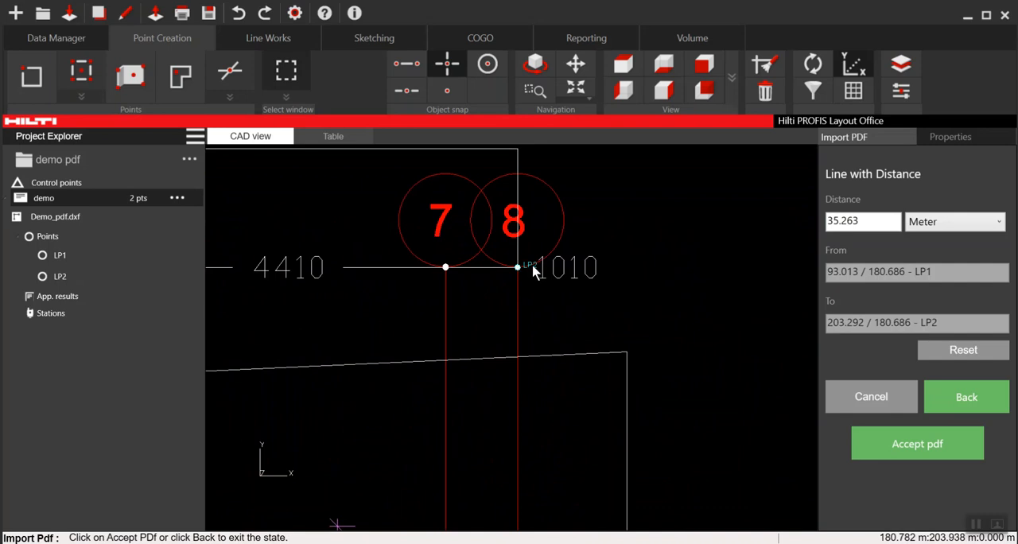
scroll(614, 309, down, 4)
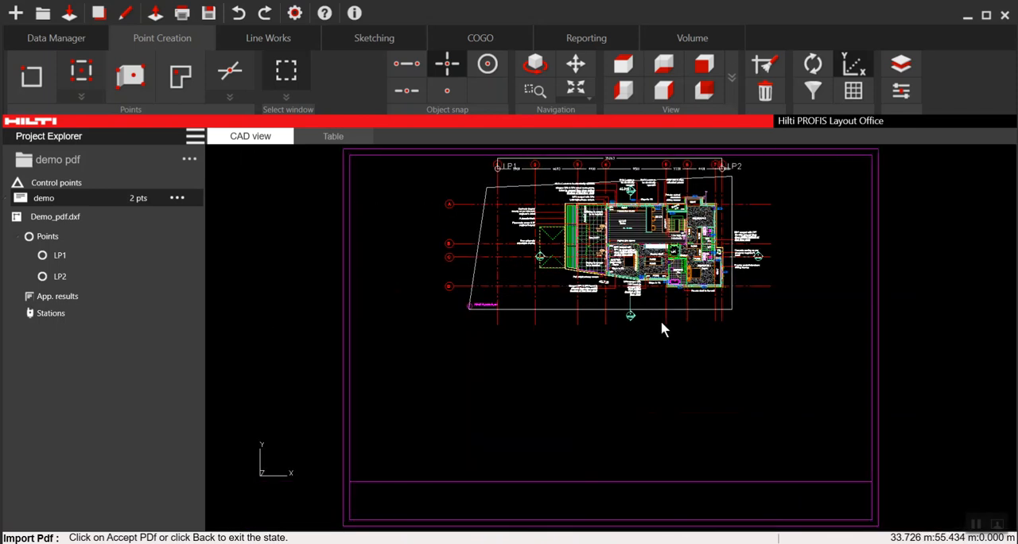
- Measure the distance from point LP1 on grid line 1 to point LP2 on grid line 8 with the COGO length calculation
scroll(548, 286, up, 3)
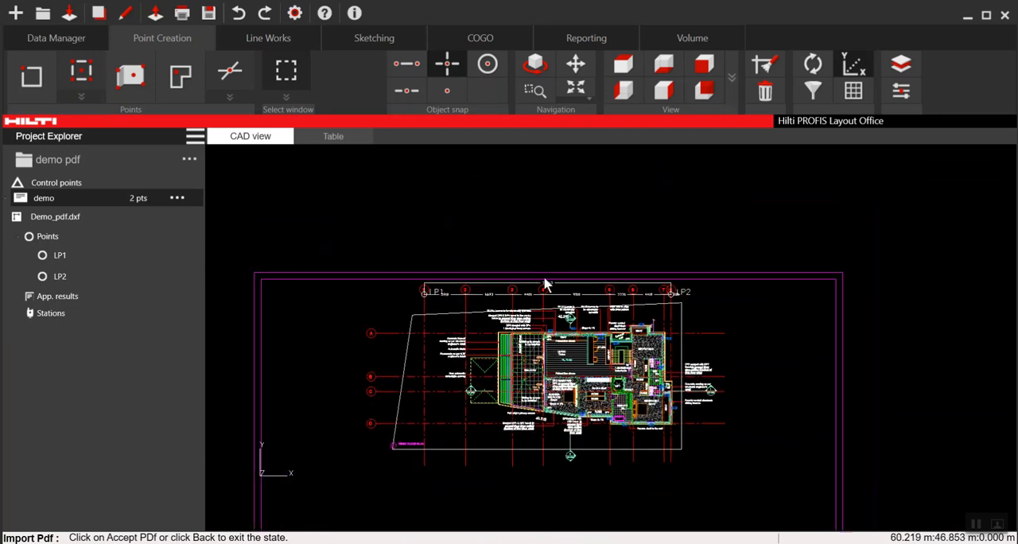
scroll(546, 283, up, 1)
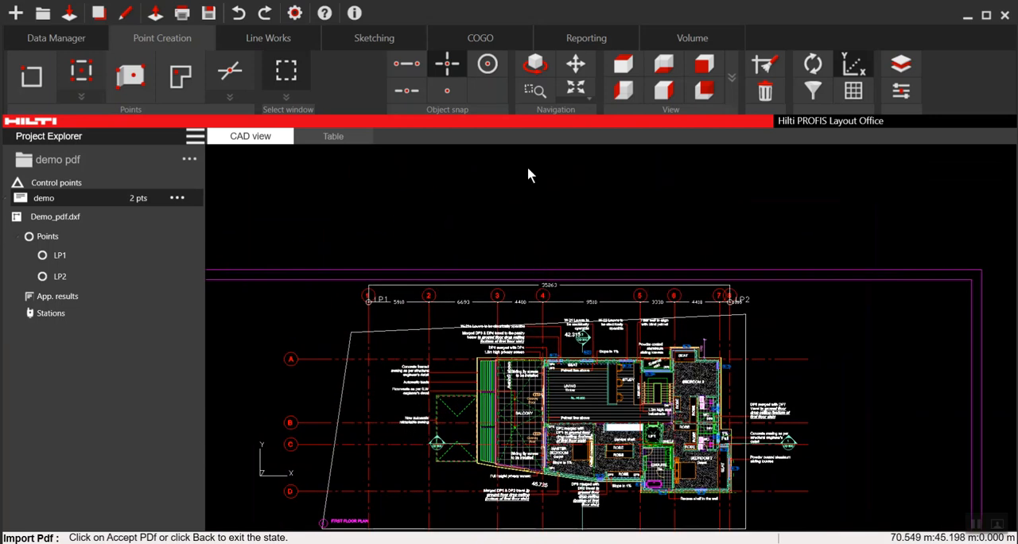
click(493, 48)
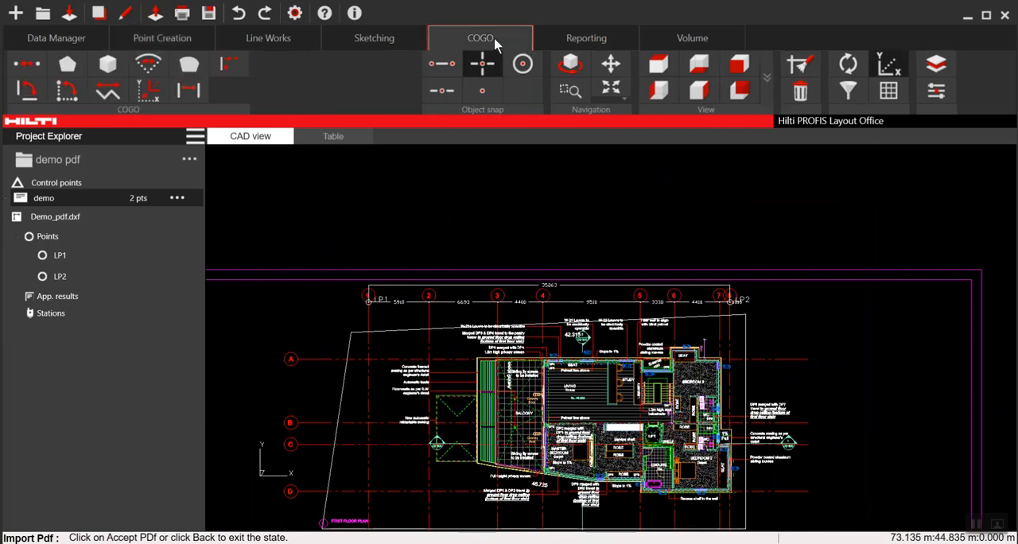
click(32, 67)
scroll(262, 309, up, 2)
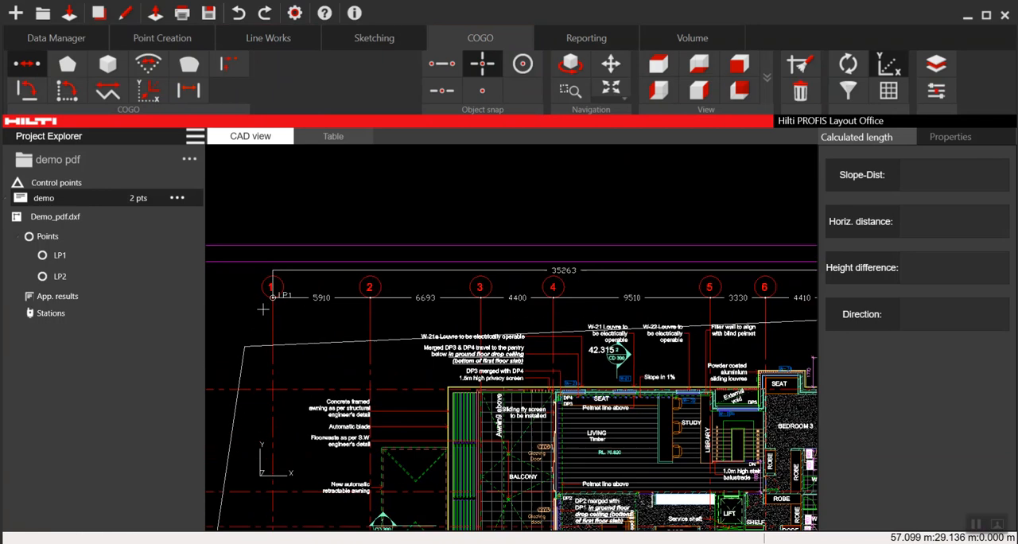
scroll(262, 309, up, 1)
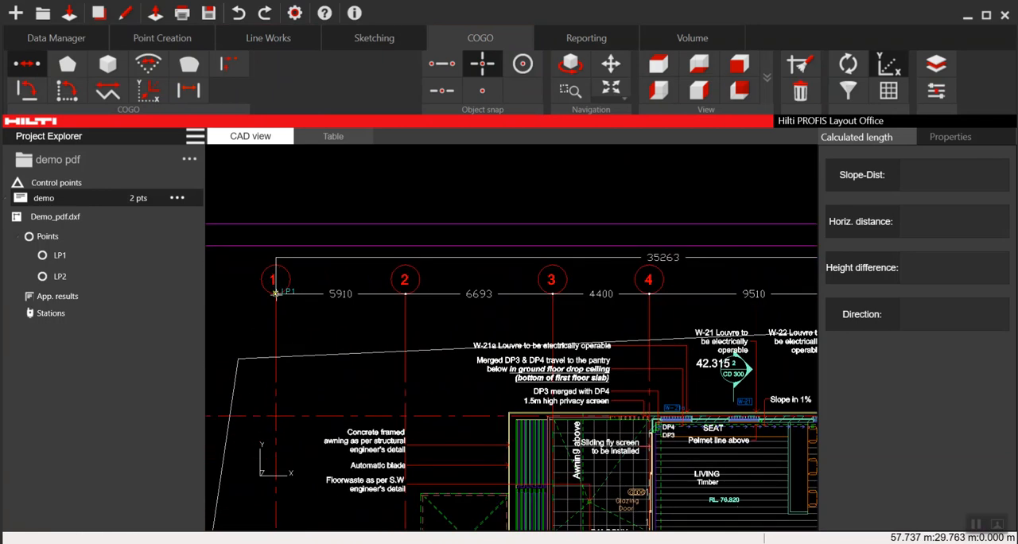
click(275, 294)
scroll(278, 315, down, 3)
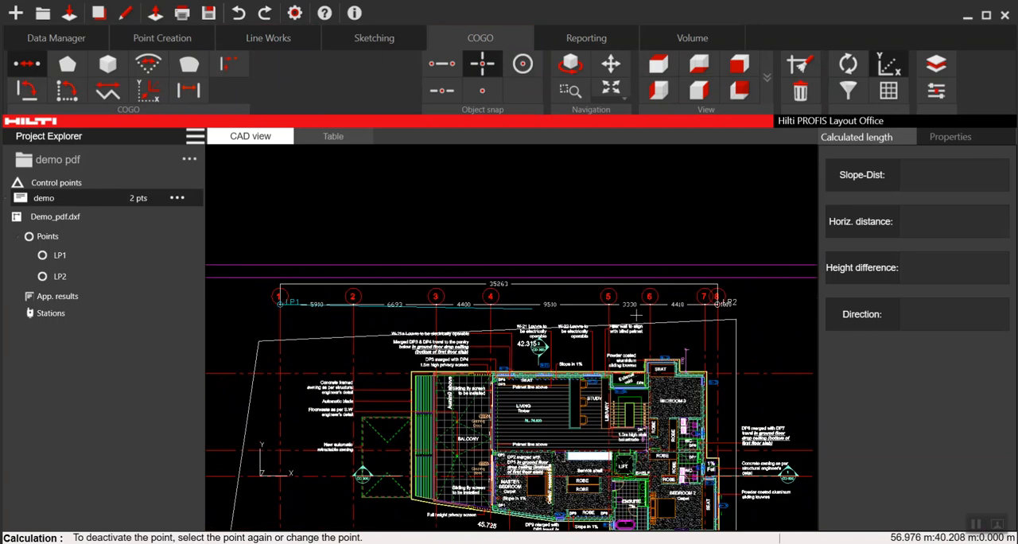
scroll(585, 314, up, 3)
scroll(524, 299, up, 5)
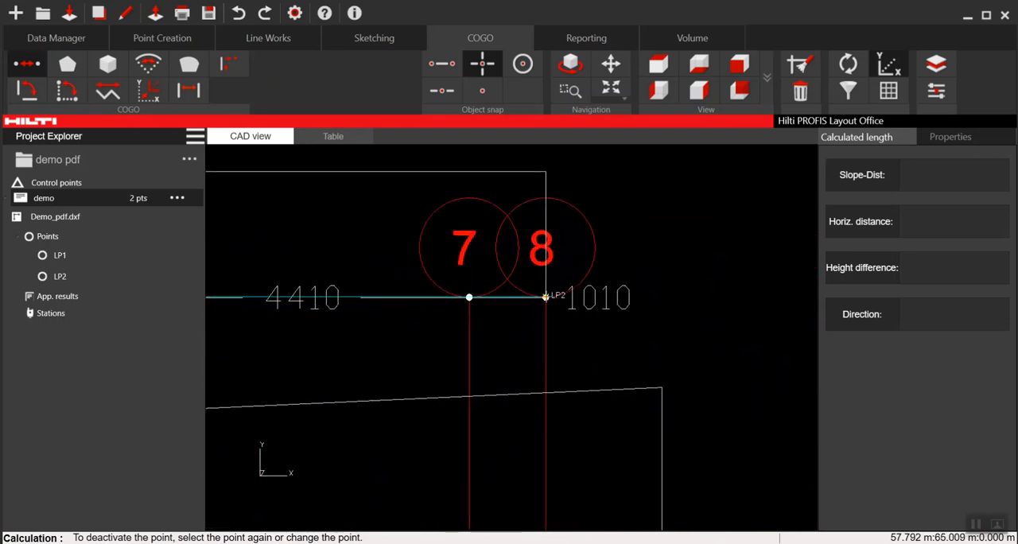
click(545, 297)
scroll(589, 302, down, 2)
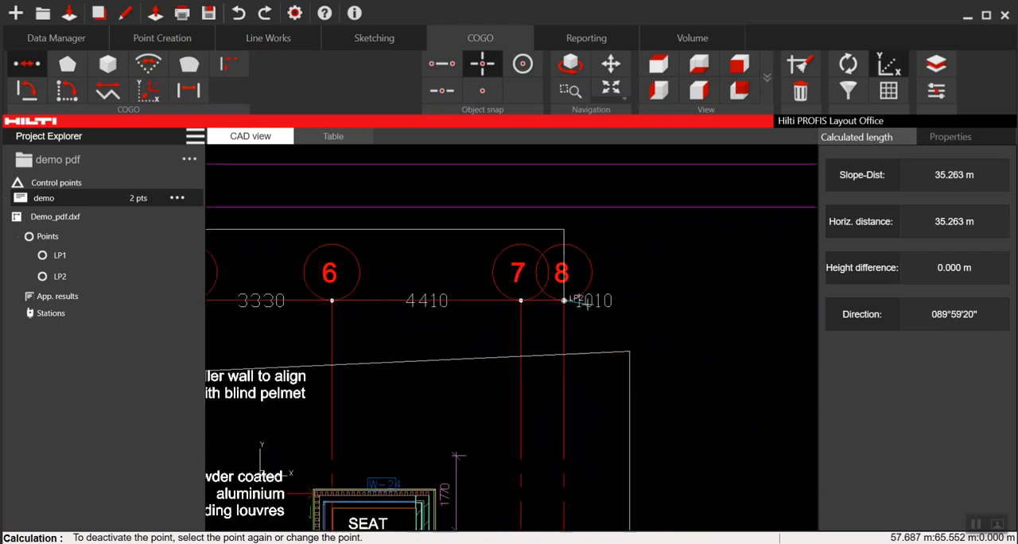
scroll(586, 303, down, 3)
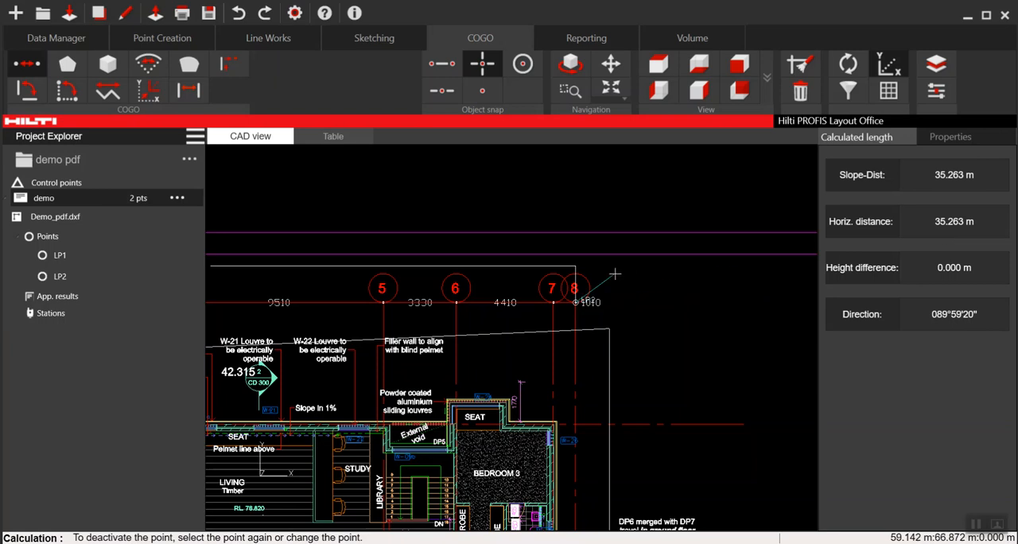
scroll(624, 276, down, 3)
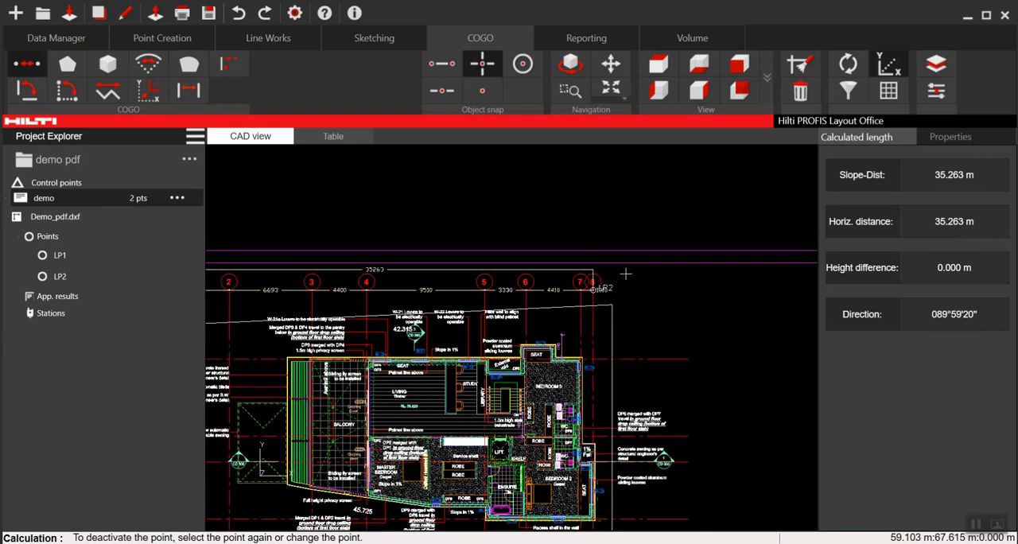
click(626, 274)
scroll(626, 274, down, 4)
scroll(625, 274, down, 3)
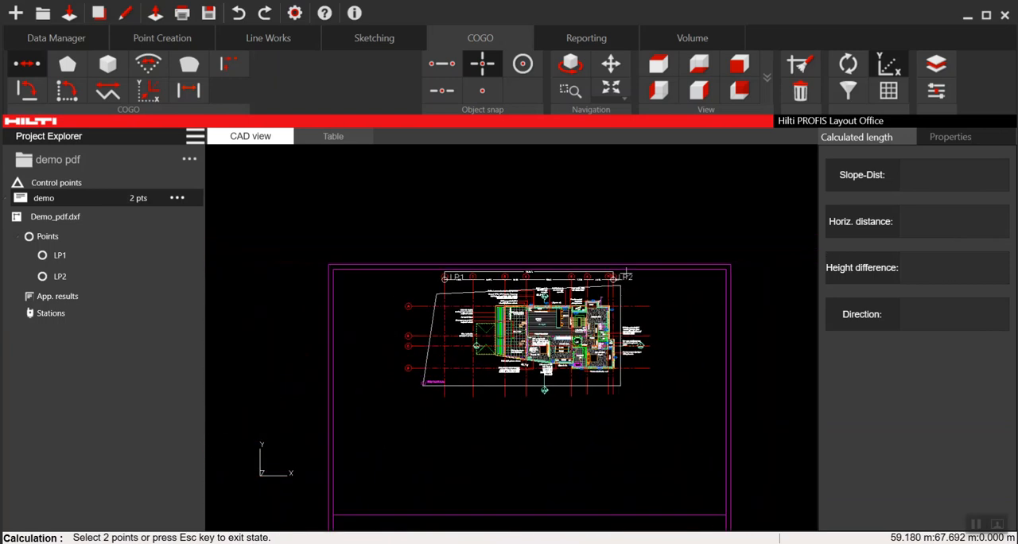
- Delete the horizontal title-block line running inside the lower edge of the drawing's sheet border
click(197, 38)
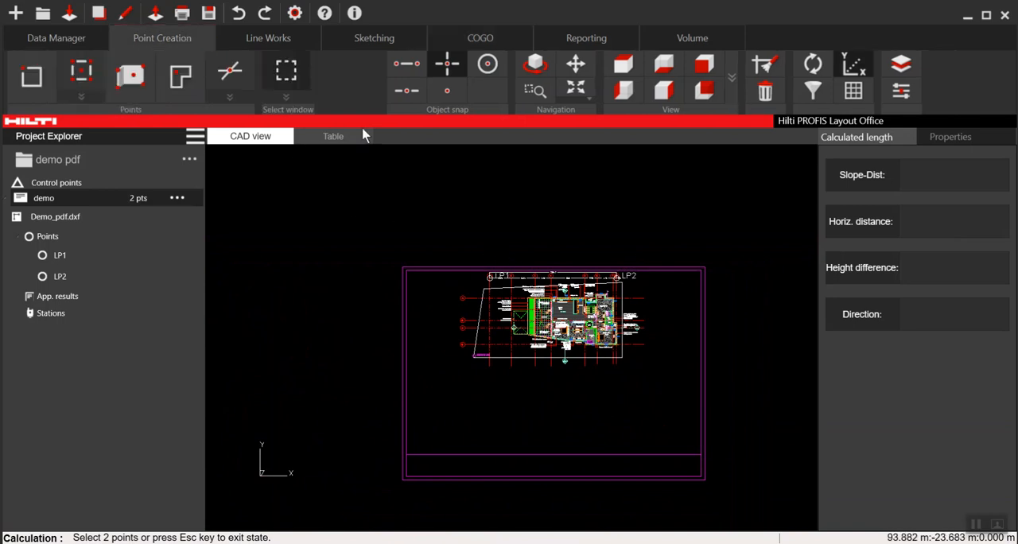
click(31, 76)
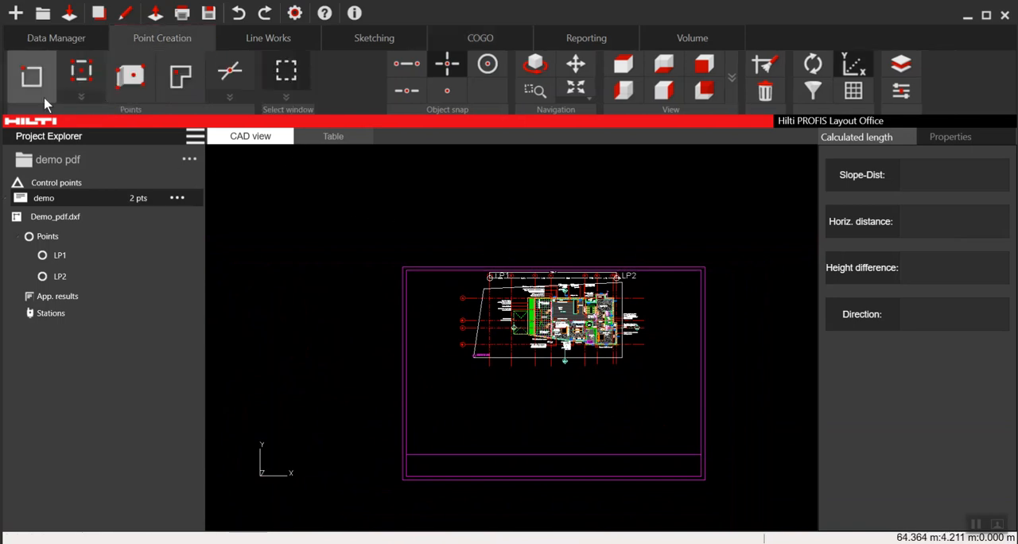
key(Escape)
scroll(524, 282, up, 3)
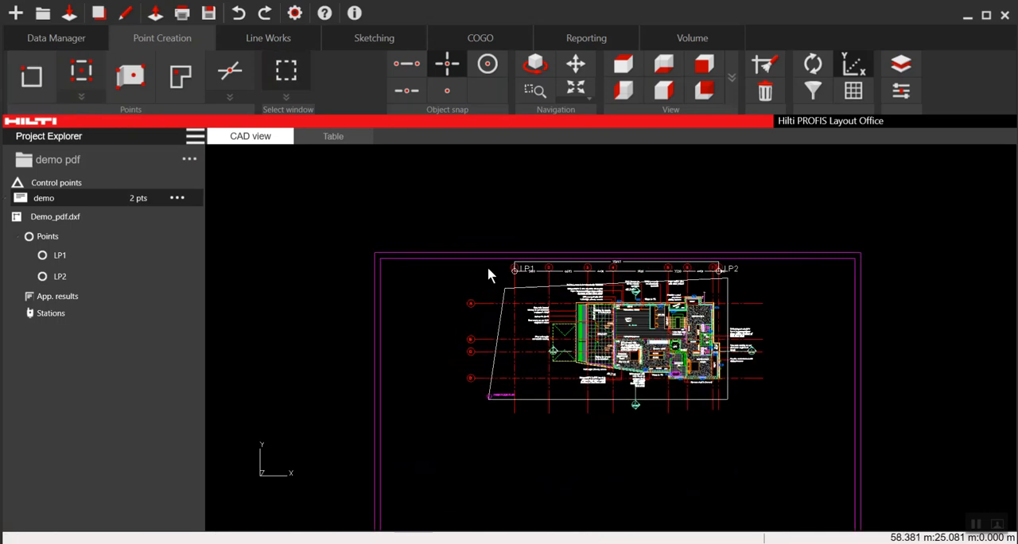
scroll(486, 286, down, 2)
scroll(487, 298, down, 1)
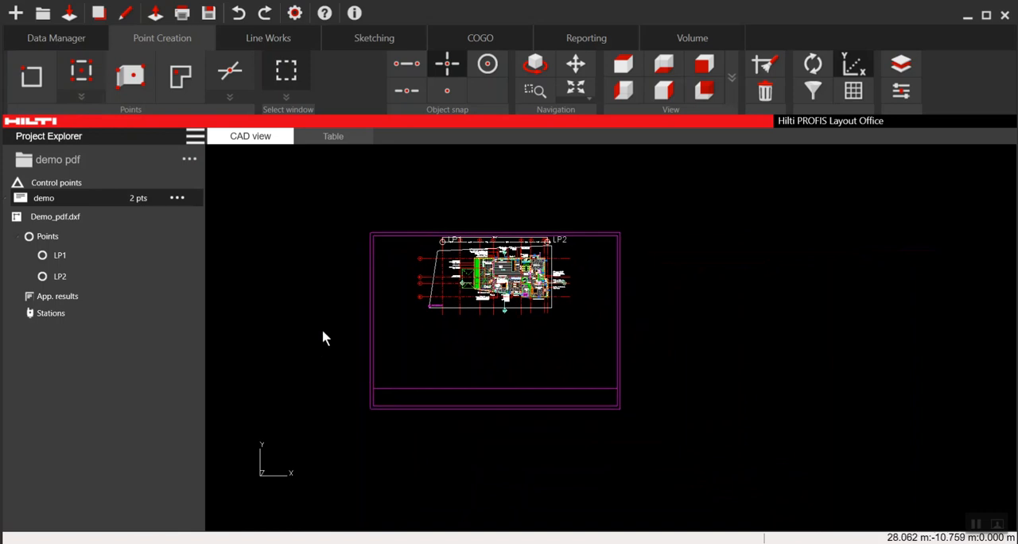
drag(317, 328, 713, 440)
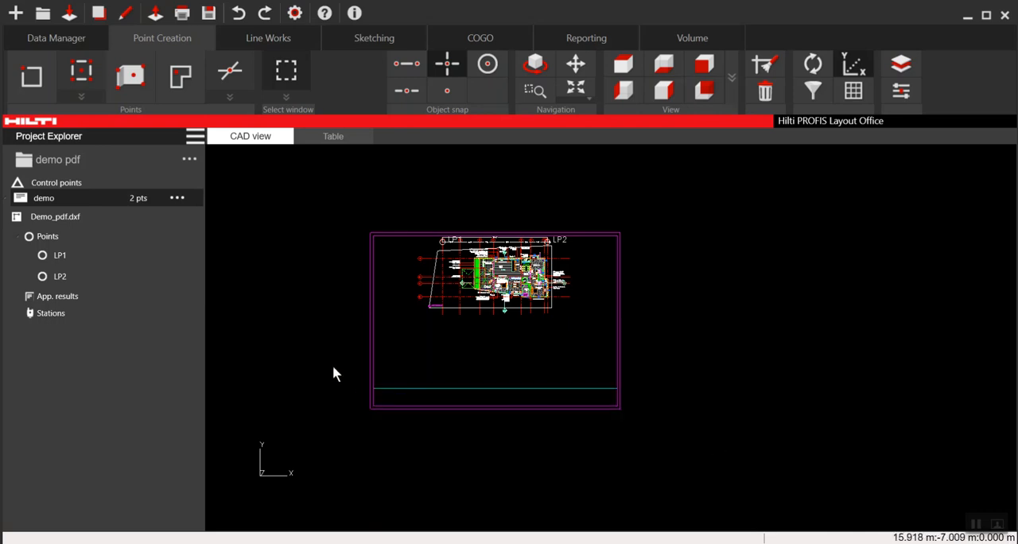
scroll(437, 390, up, 2)
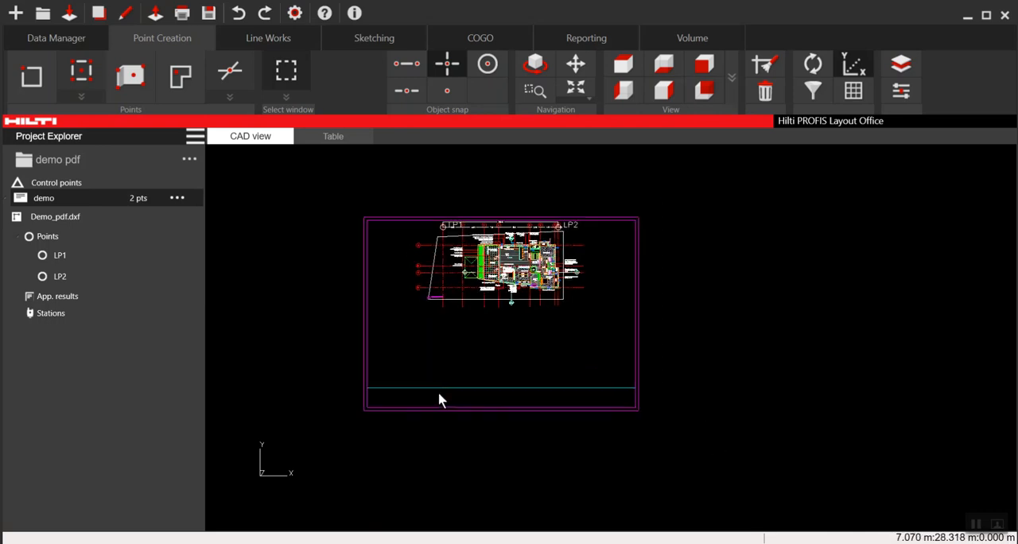
key(Delete)
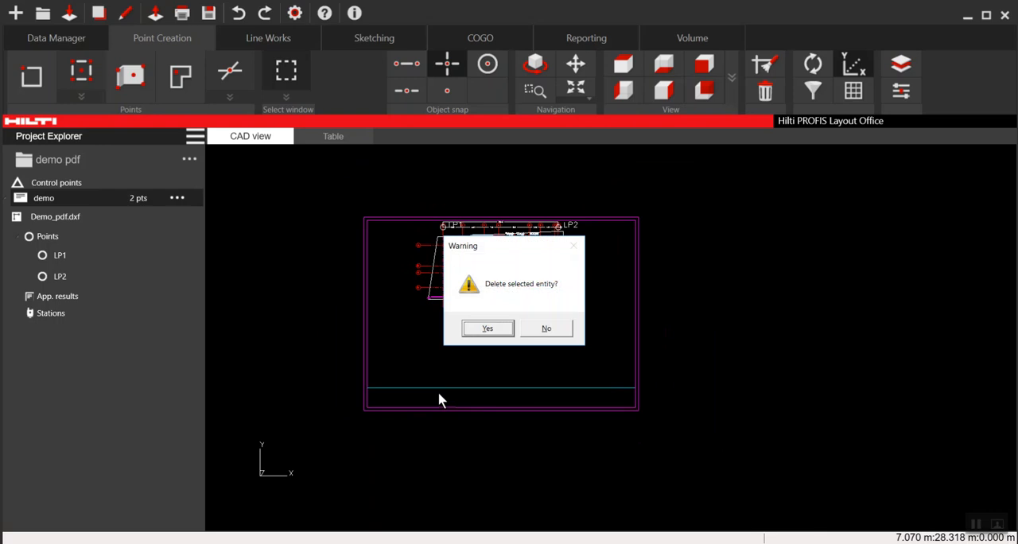
click(487, 328)
- Delete the inner and outer rectangles of the sheet border surrounding the floor plan
scroll(605, 268, up, 3)
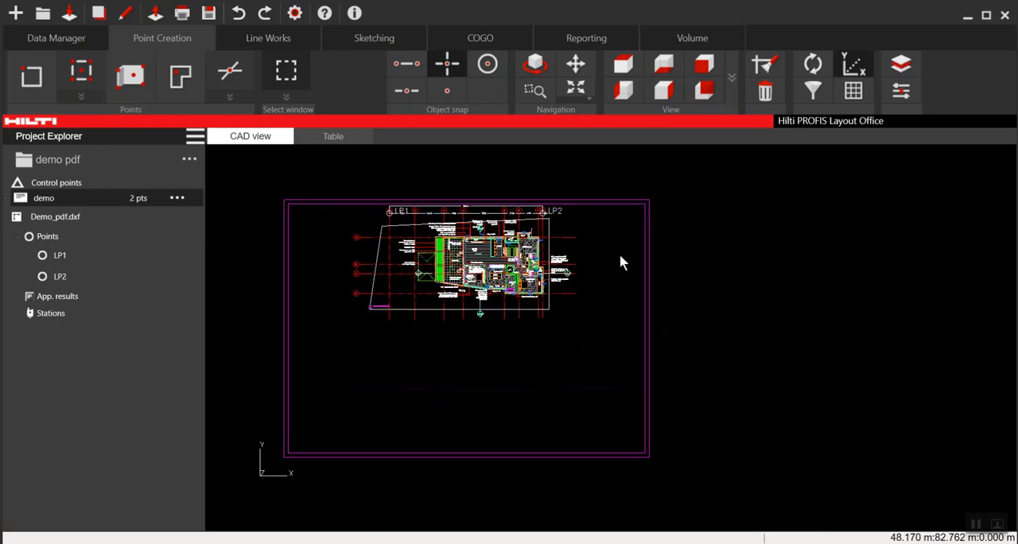
click(596, 186)
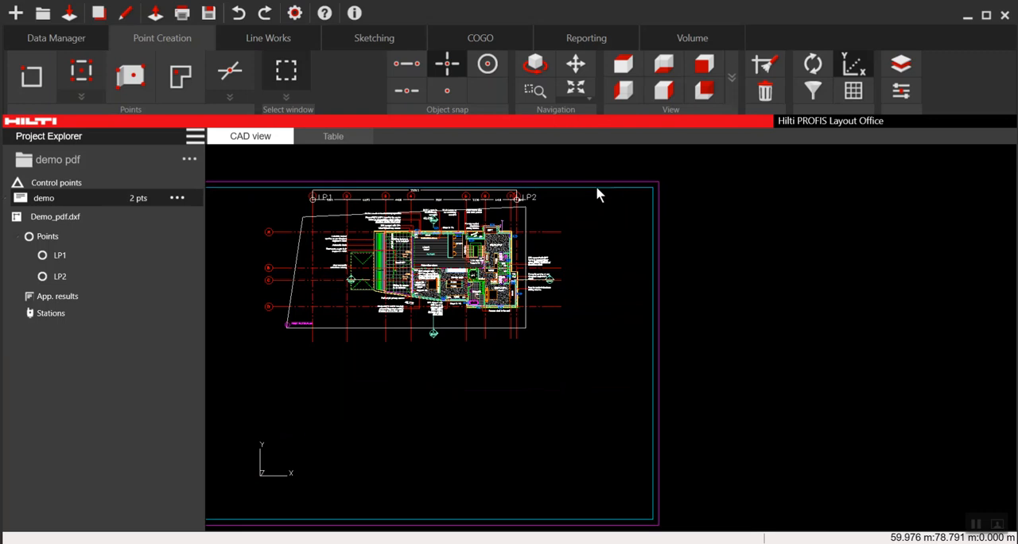
scroll(595, 268, down, 1)
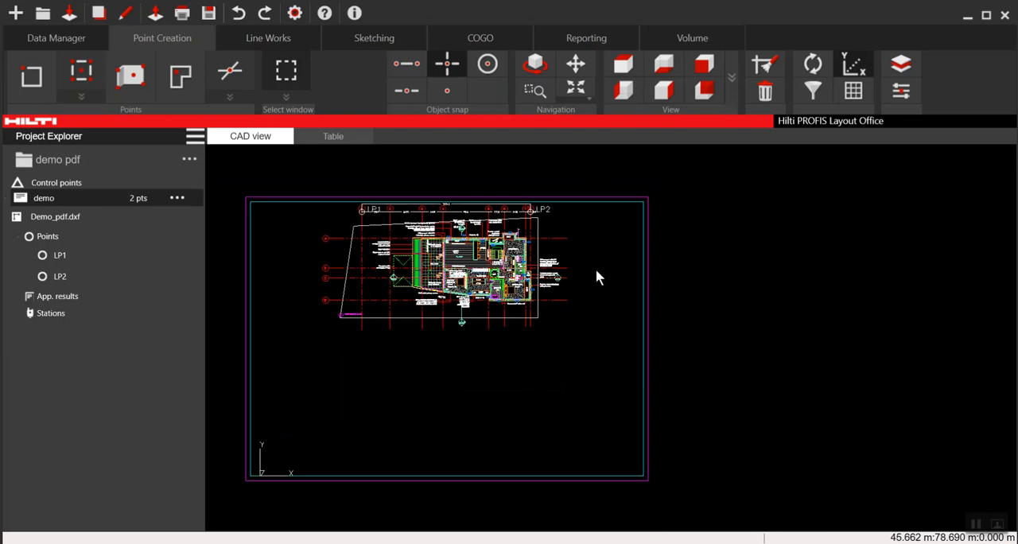
key(Delete)
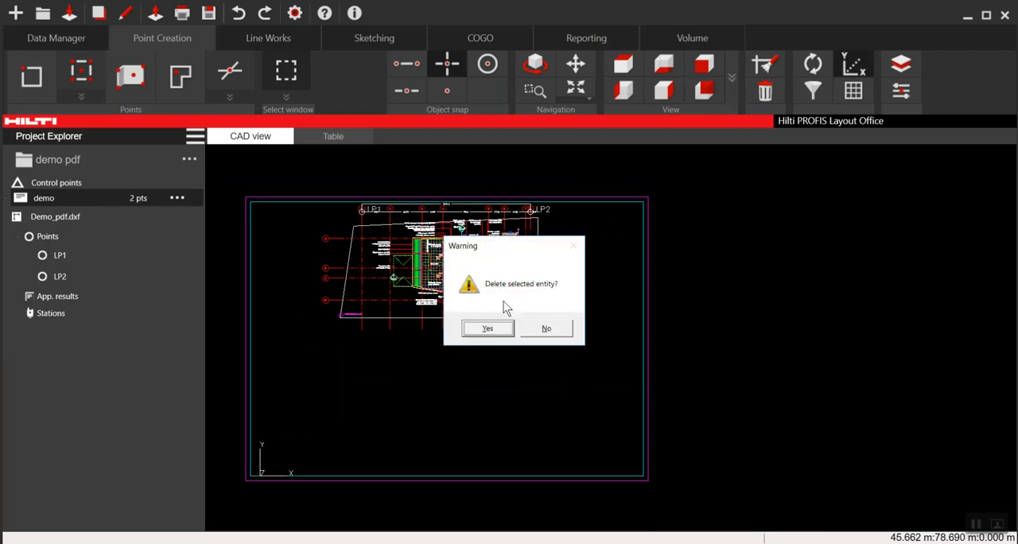
click(488, 330)
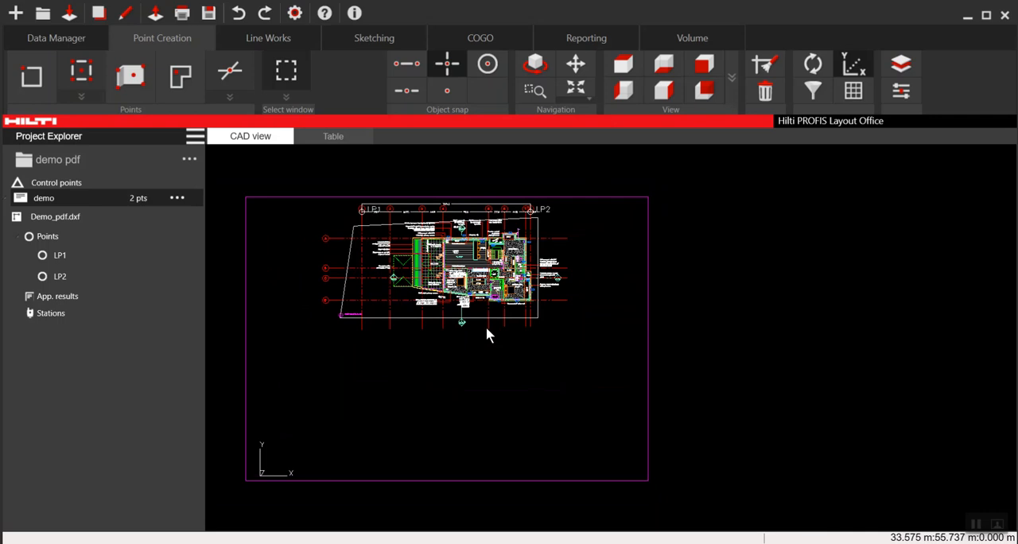
click(647, 256)
key(Delete)
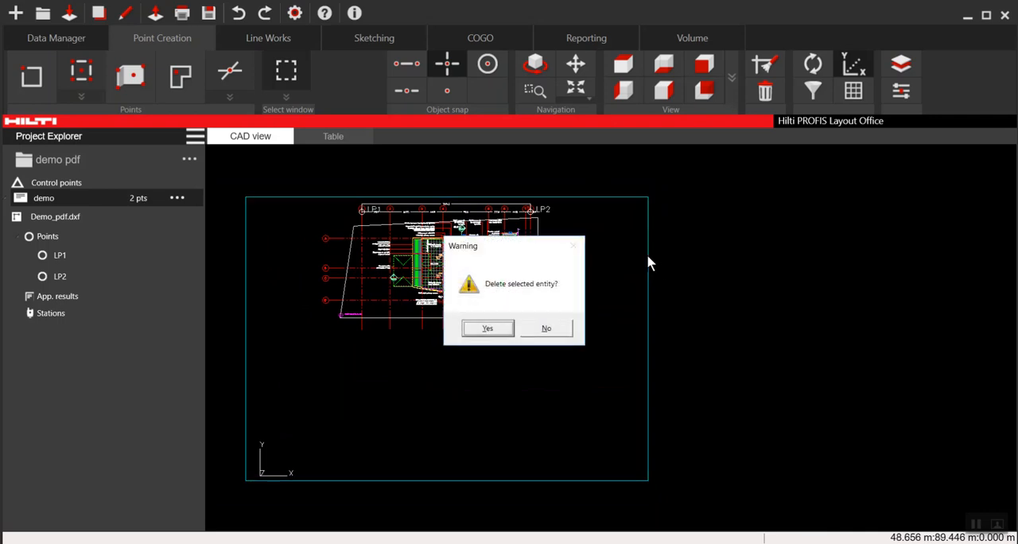
click(492, 328)
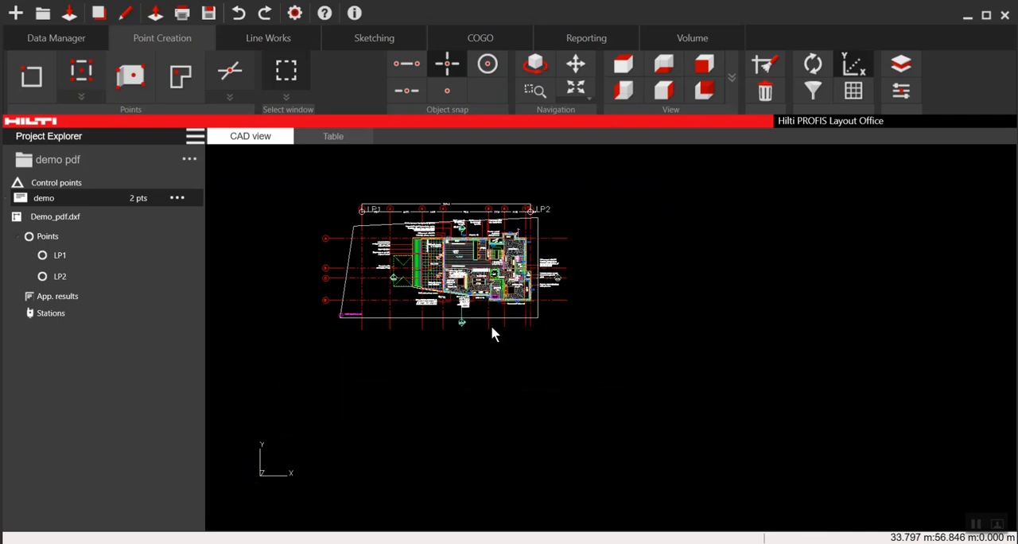
- Delete the section marker labelled 2 / CD 300 below the floor plan, including its remaining arrow outline
click(576, 87)
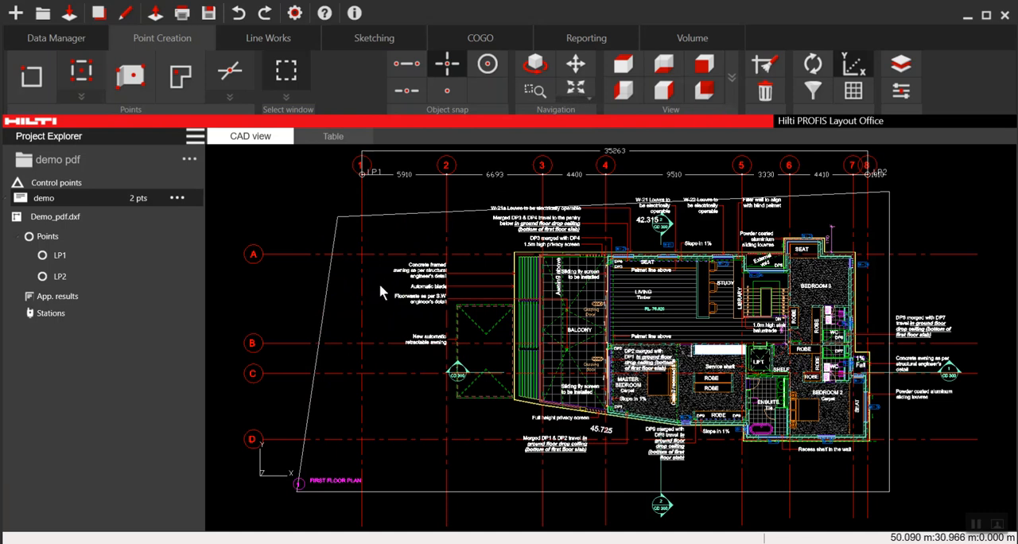
scroll(480, 253, down, 1)
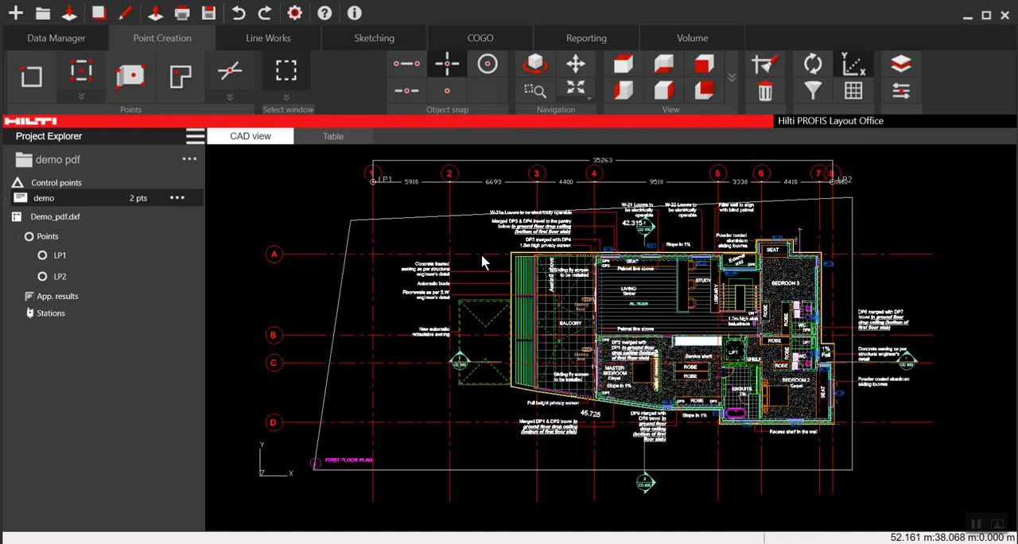
scroll(640, 415, up, 3)
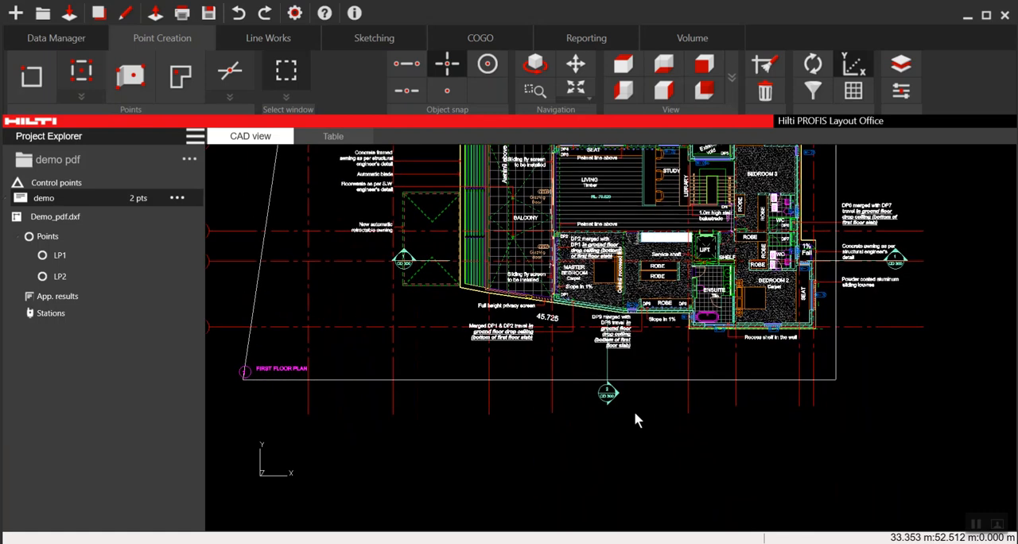
scroll(627, 416, up, 3)
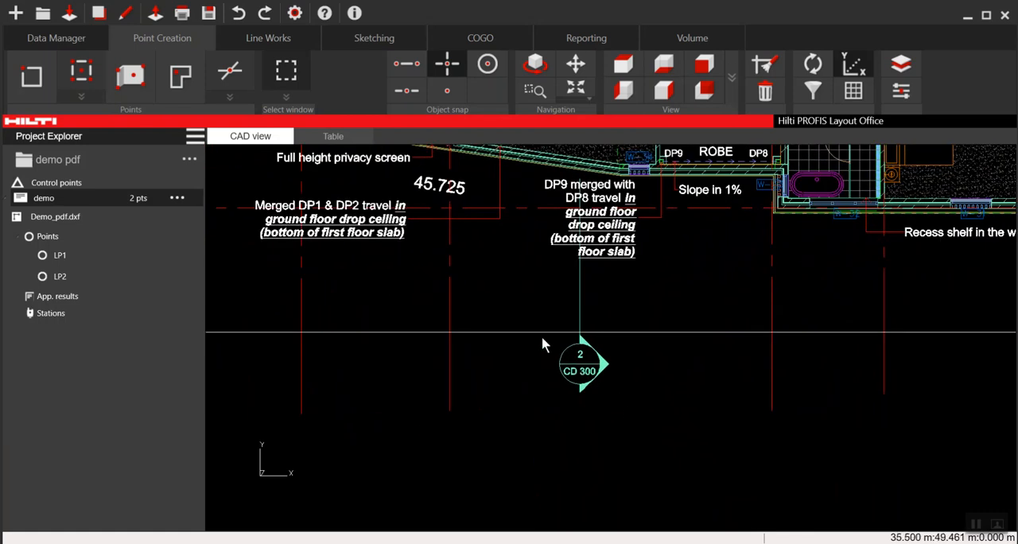
drag(542, 337, 639, 412)
scroll(587, 389, up, 1)
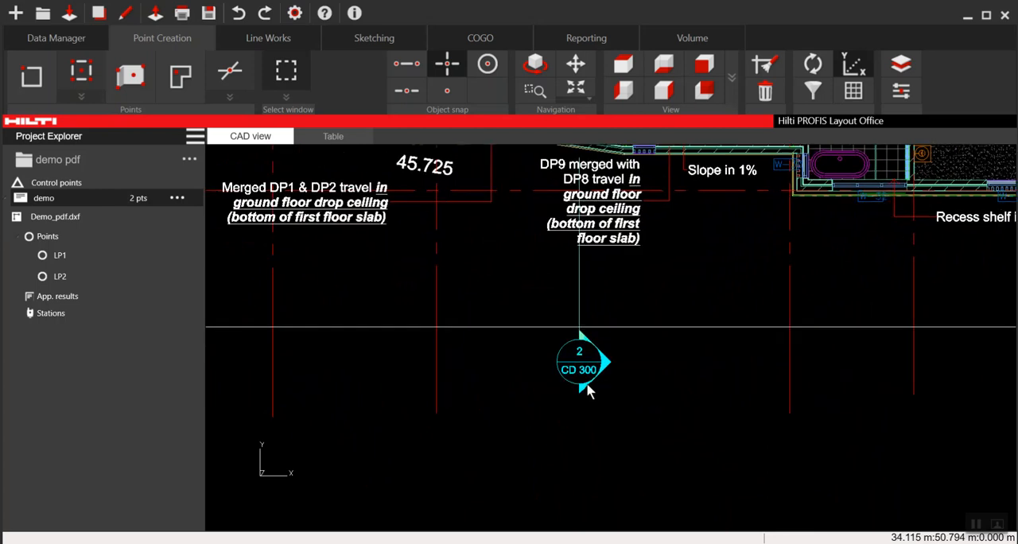
key(Delete)
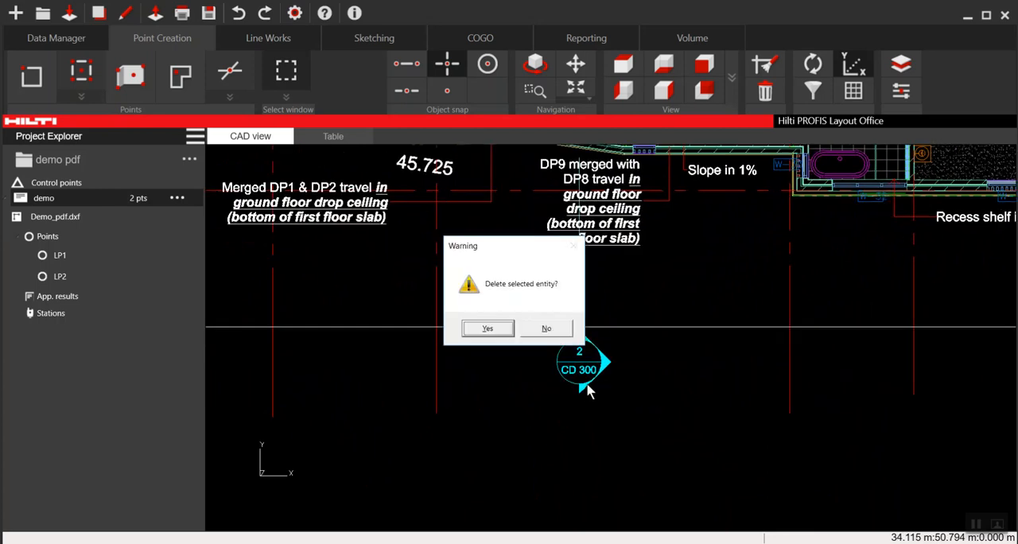
click(477, 327)
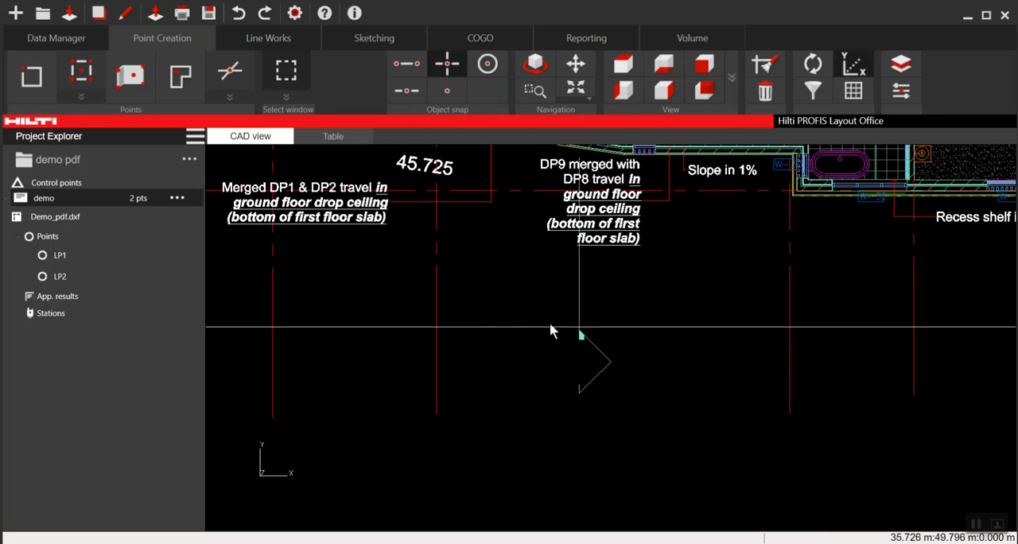
drag(540, 288, 667, 430)
key(Delete)
click(493, 327)
- Open the layer manager and position it clear of the floor plan
scroll(550, 401, down, 5)
scroll(550, 400, down, 1)
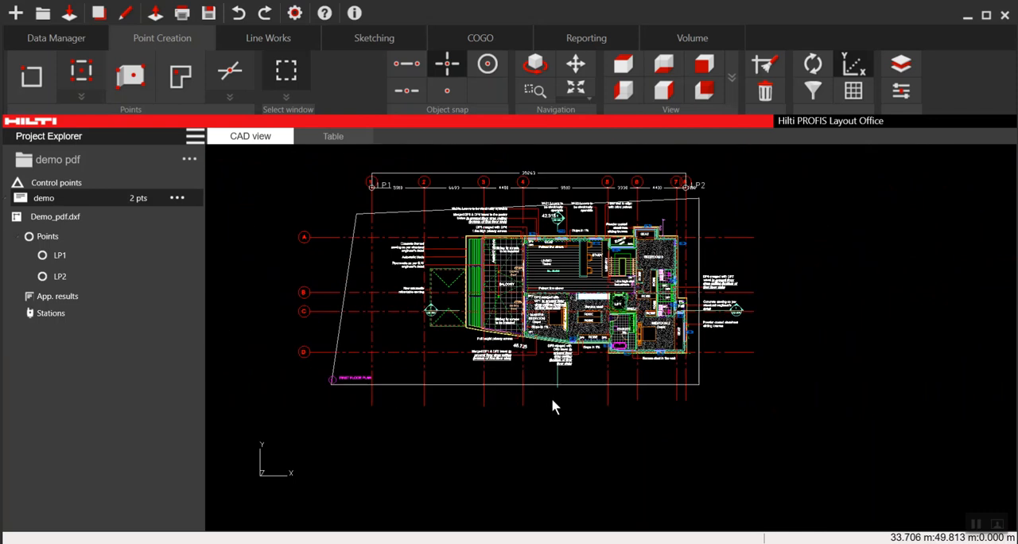
middle_drag(575, 379, 620, 469)
scroll(643, 387, up, 1)
scroll(638, 381, up, 1)
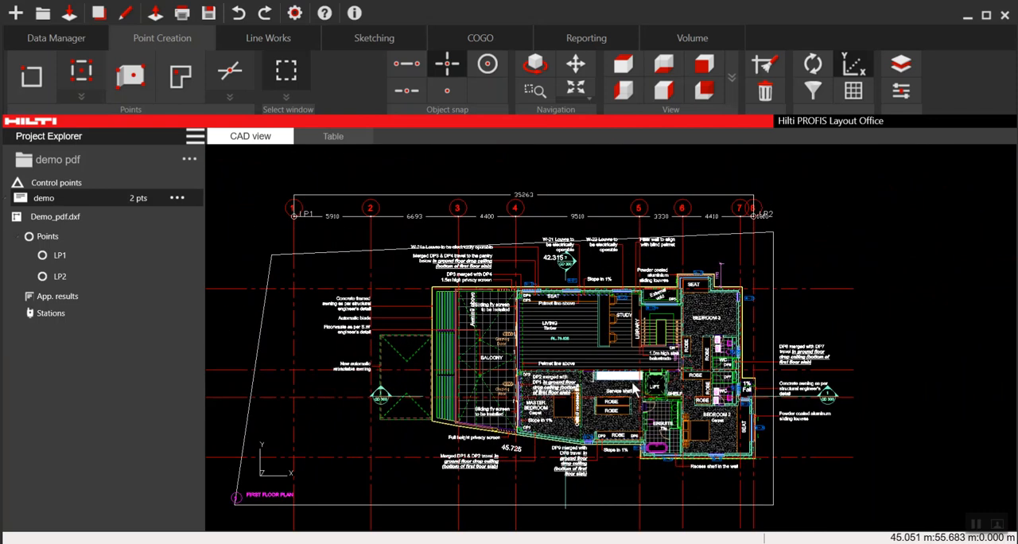
scroll(754, 308, down, 1)
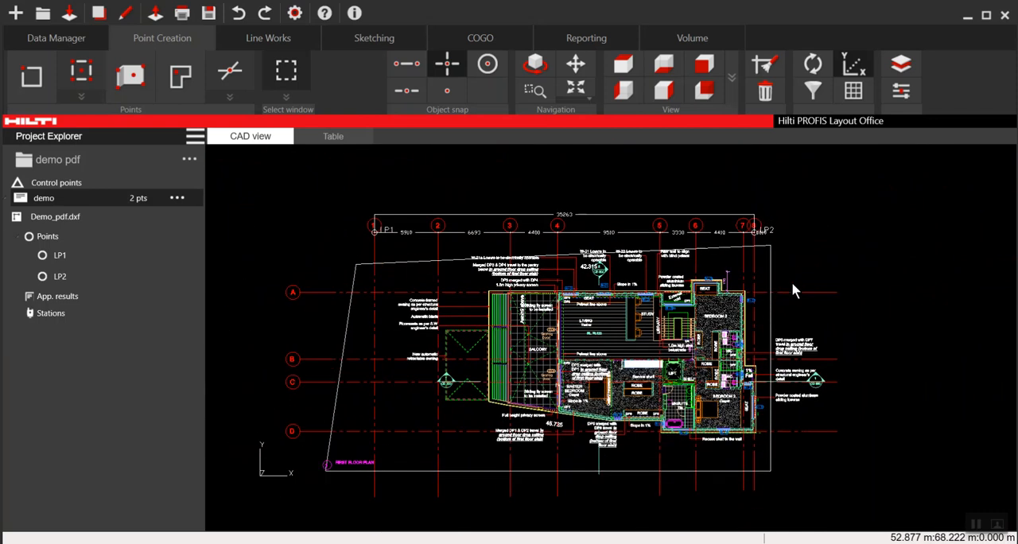
middle_drag(827, 260, 940, 241)
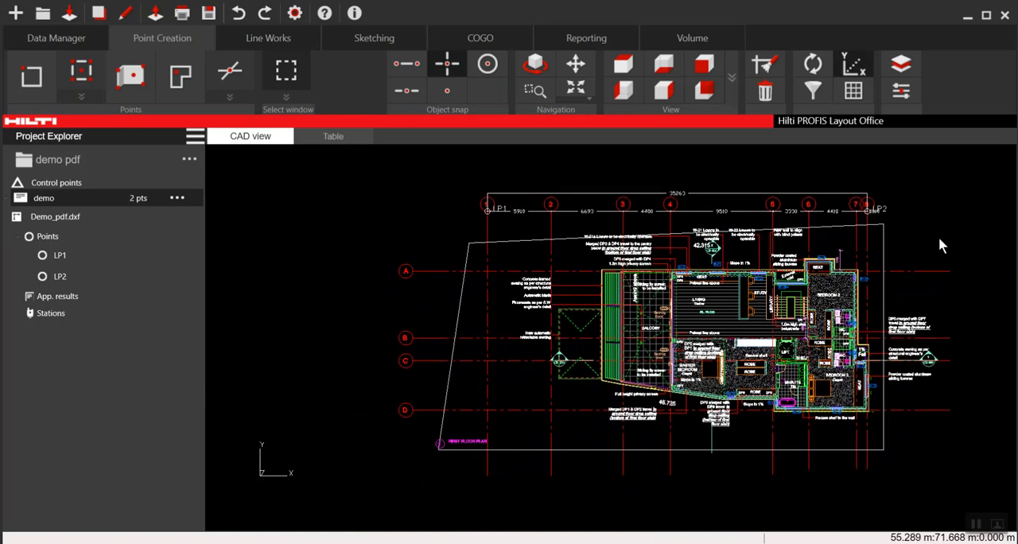
click(909, 69)
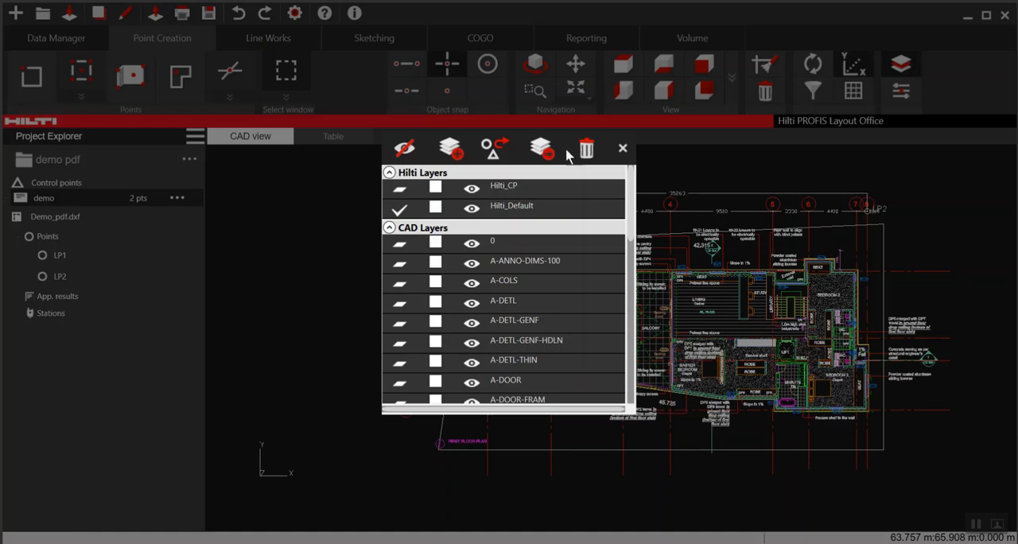
drag(566, 148, 310, 186)
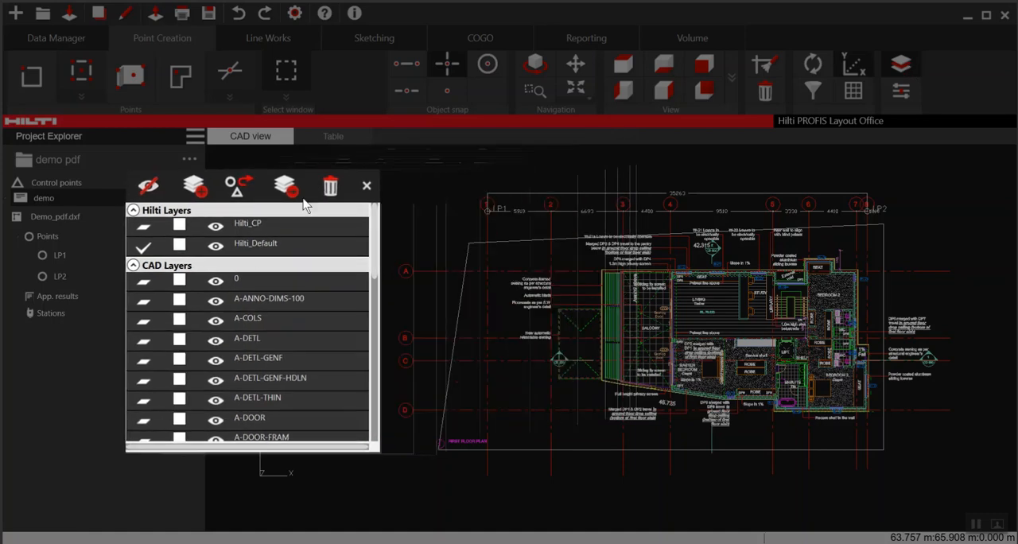
- Hide the layers A-ANNO-DIMS-100, A-DETL, A-DETL-GENF, A-DETL-THIN, the four A-DOOR layers and A-FLOR
click(215, 304)
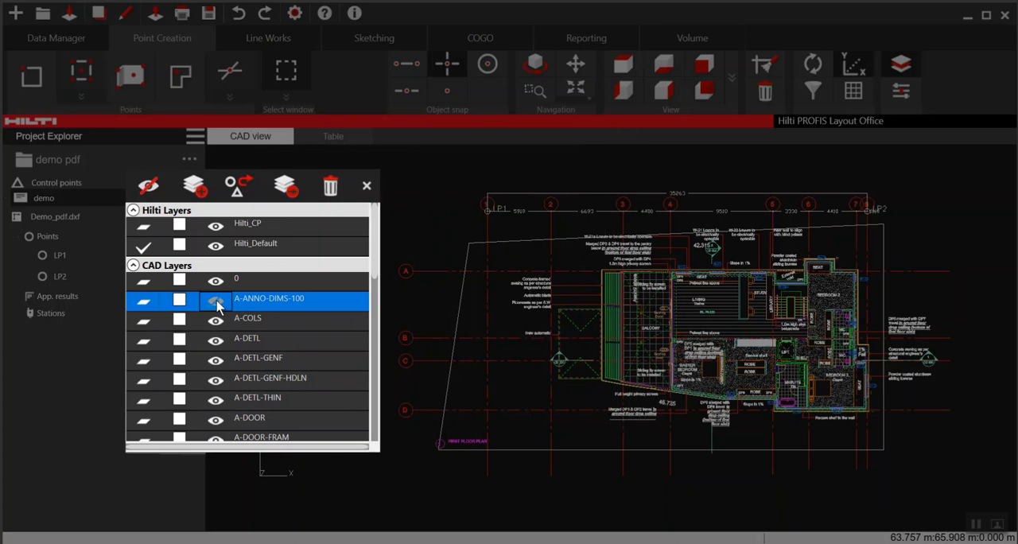
click(216, 303)
click(214, 345)
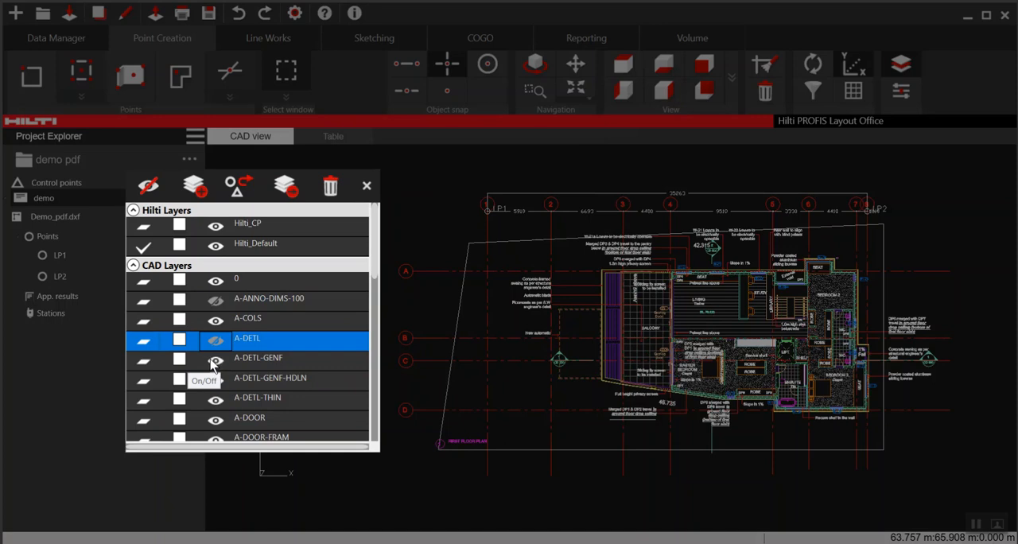
click(215, 362)
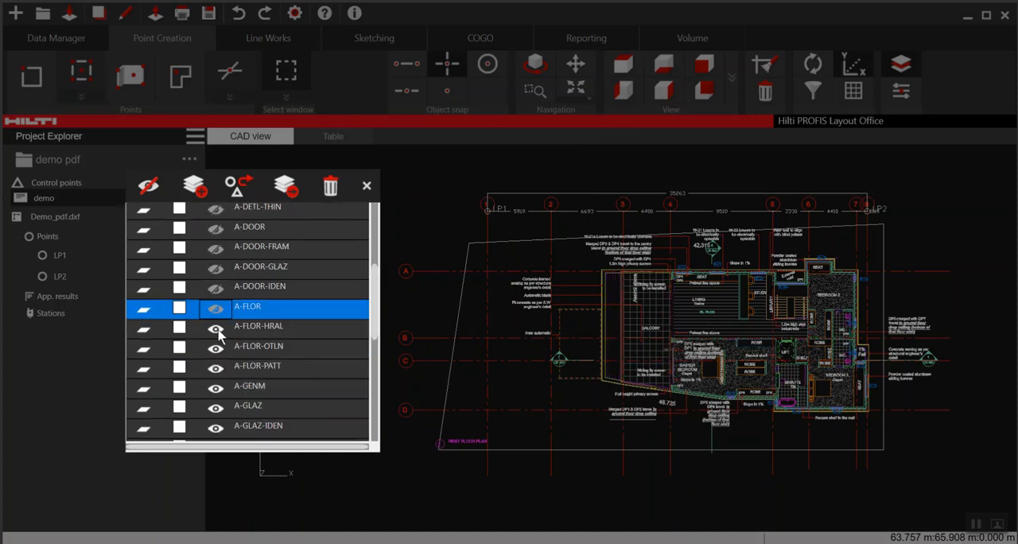
- Toggle the A-FLOR-HRAL and A-FLOR-OTLN layers off and back on to check which geometry each contains
click(217, 330)
click(217, 329)
click(216, 330)
click(217, 330)
click(214, 347)
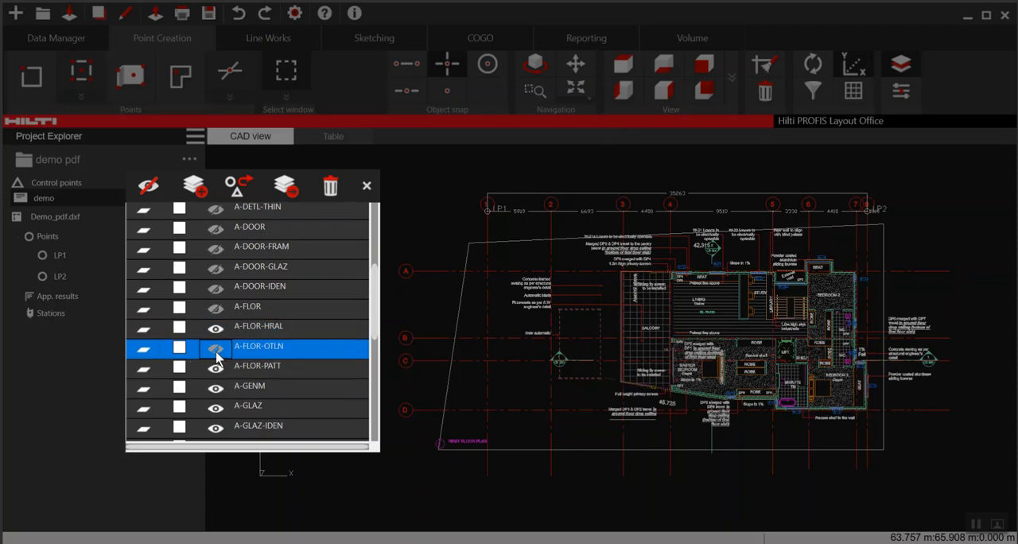
click(216, 352)
click(216, 352)
click(216, 352)
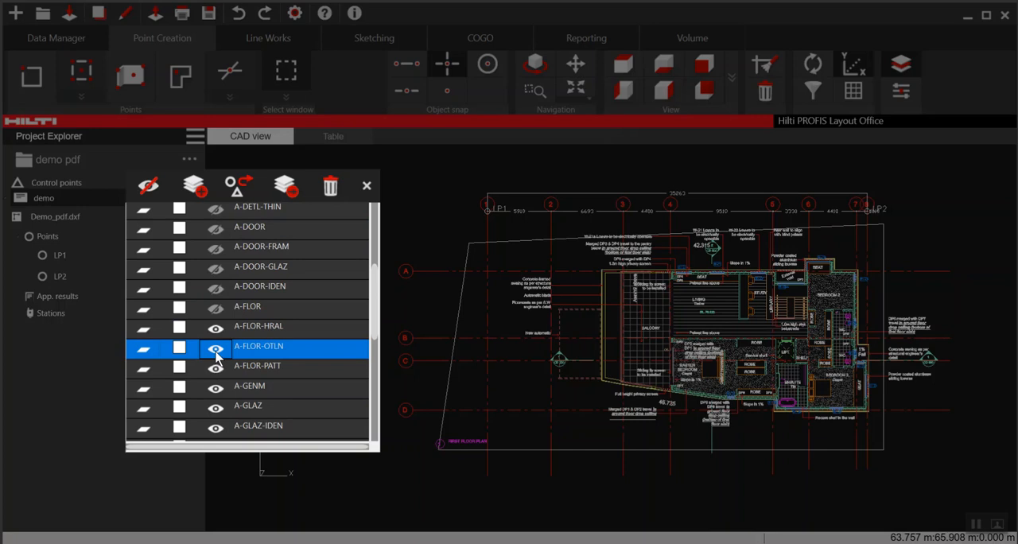
- Hide the floor pattern layer A-FLOR-PATT and the layer A-GENM
click(215, 367)
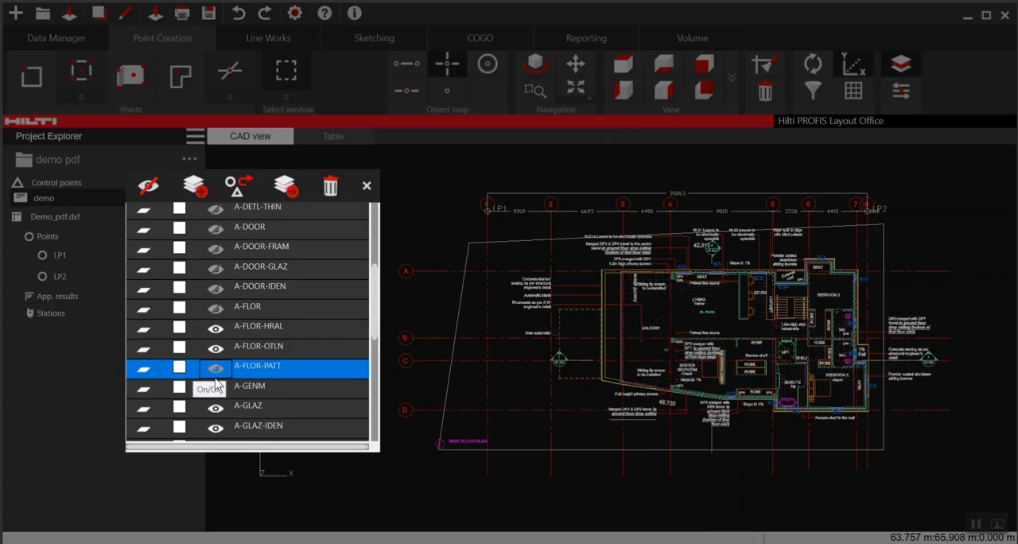
scroll(215, 384, down, 2)
click(213, 265)
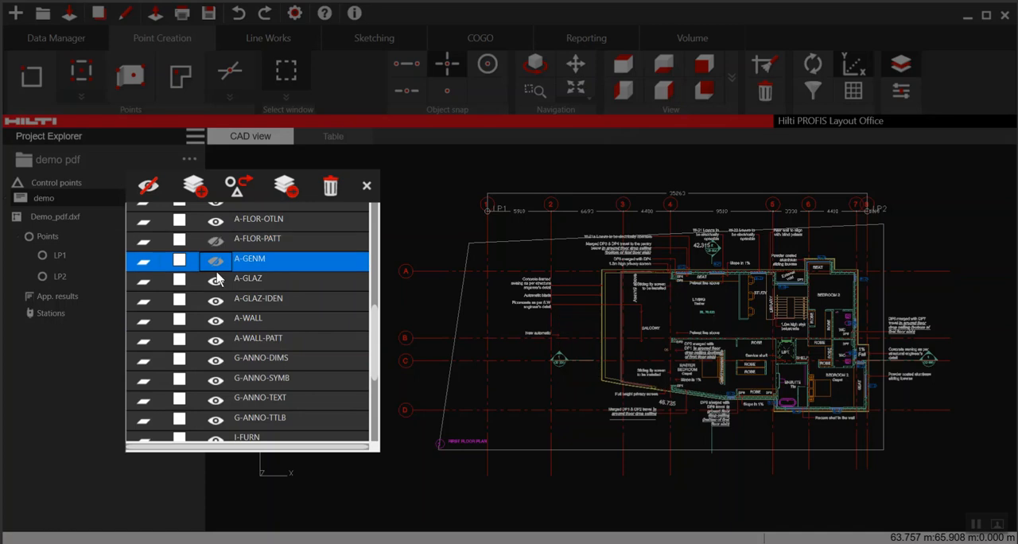
- Hide the glazing layers A-GLAZ and A-GLAZ-IDEN and the symbol layer G-ANNO-SYMB, keeping A-WALL and G-ANNO-DIMS on
click(218, 282)
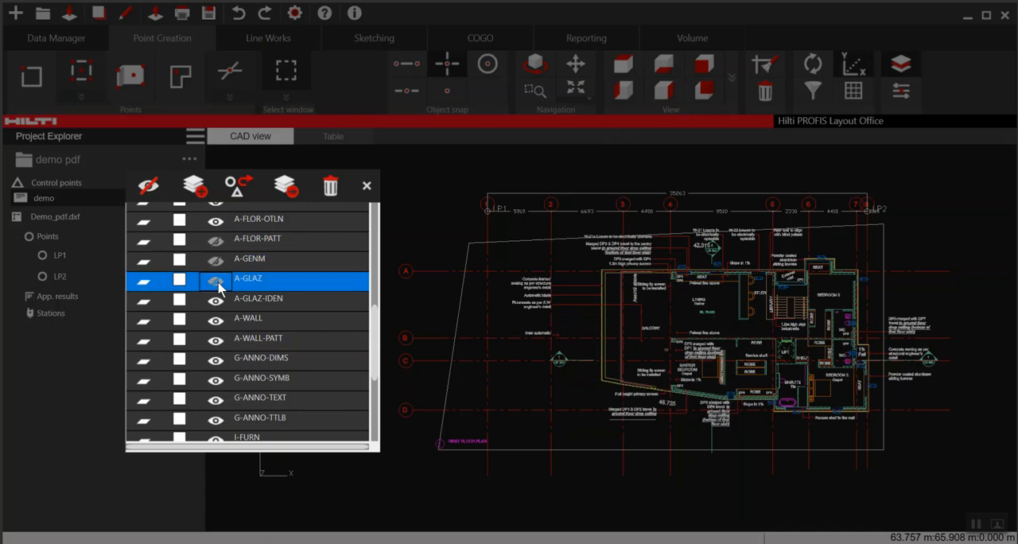
click(213, 302)
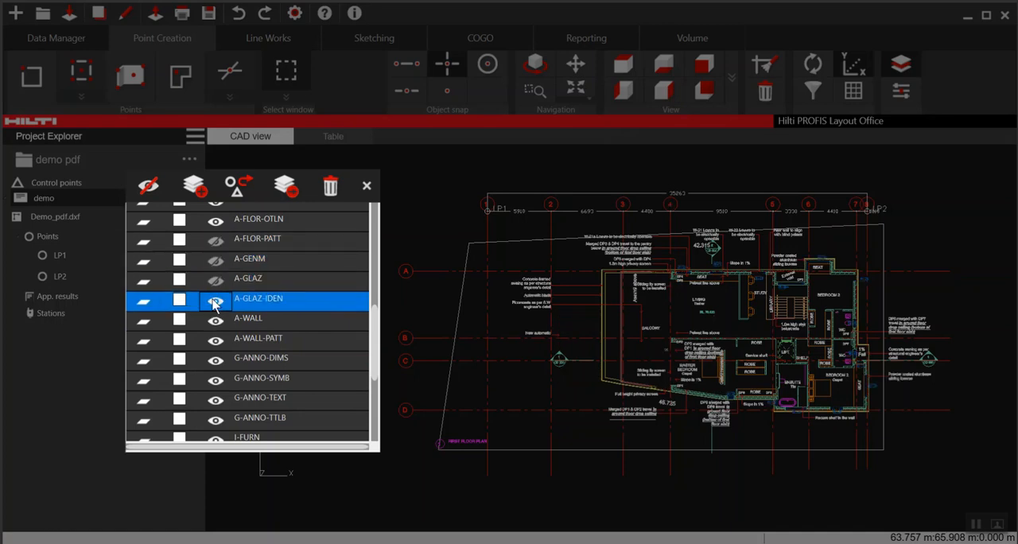
click(215, 321)
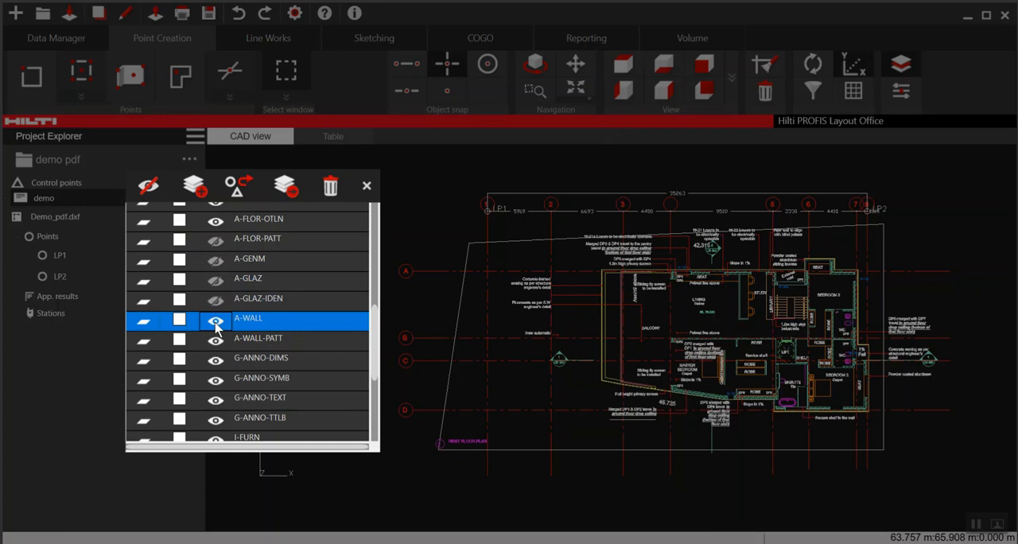
click(217, 362)
click(216, 382)
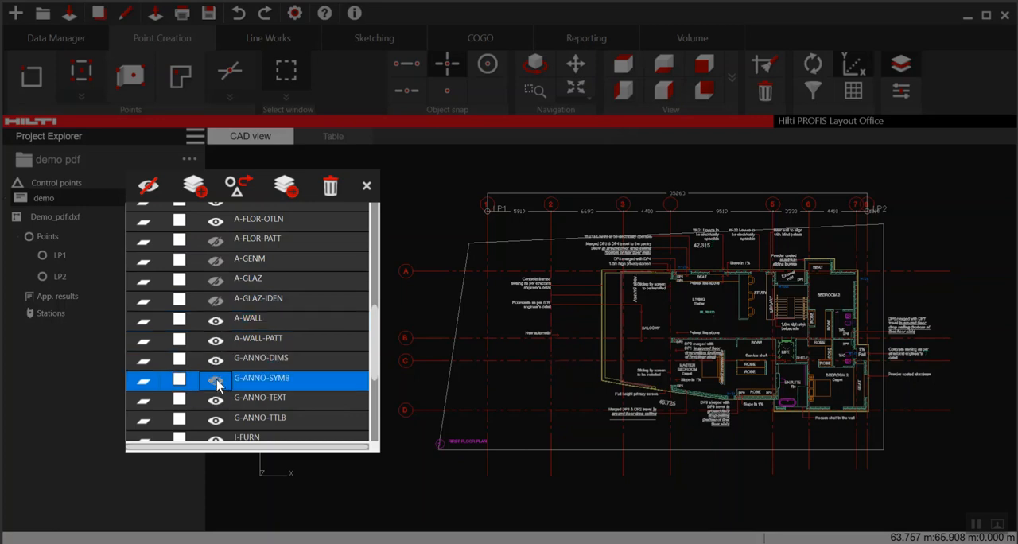
click(217, 382)
- Hide the annotation text layer G-ANNO-TEXT and the furniture layer I-FURN
scroll(217, 384, down, 1)
scroll(210, 389, down, 1)
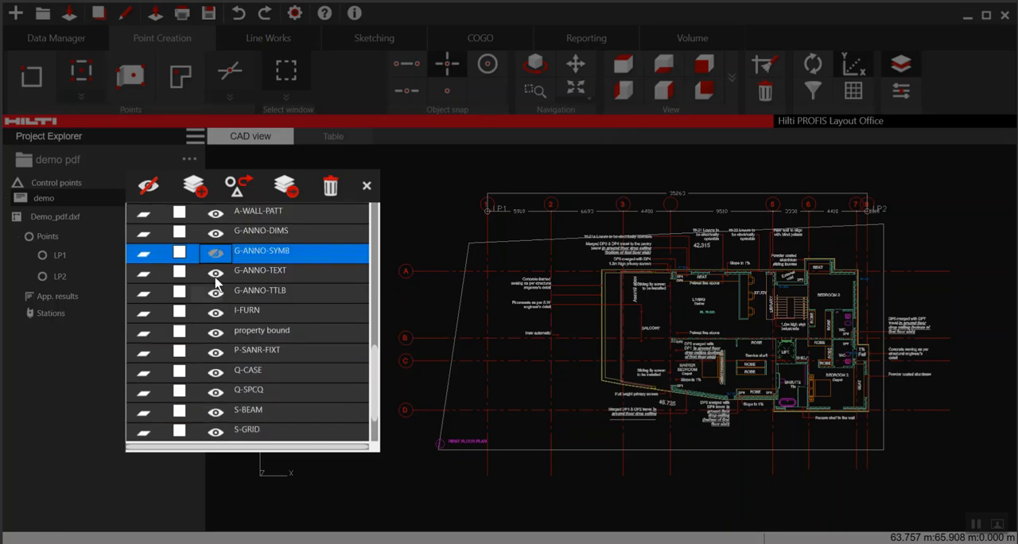
click(216, 273)
click(215, 273)
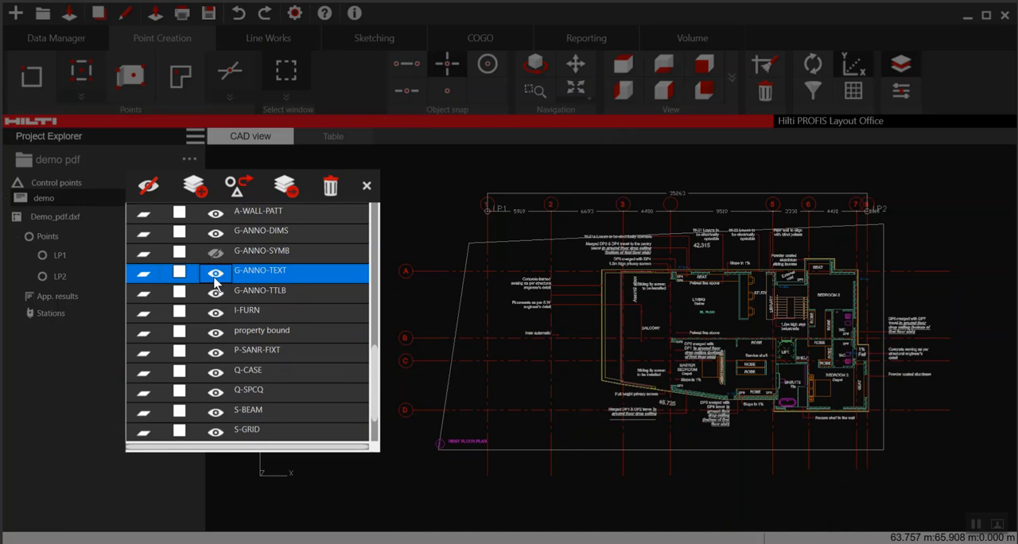
click(216, 274)
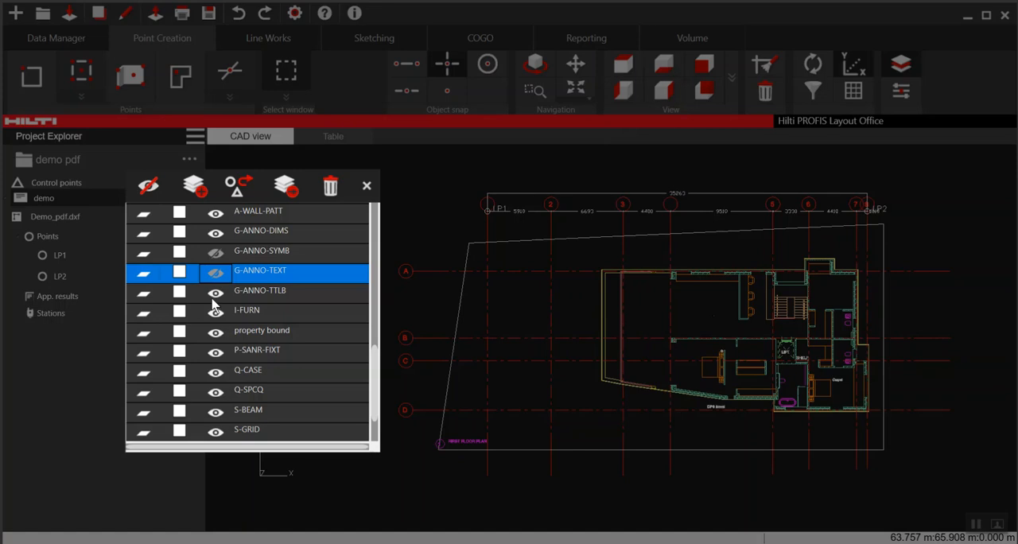
click(218, 312)
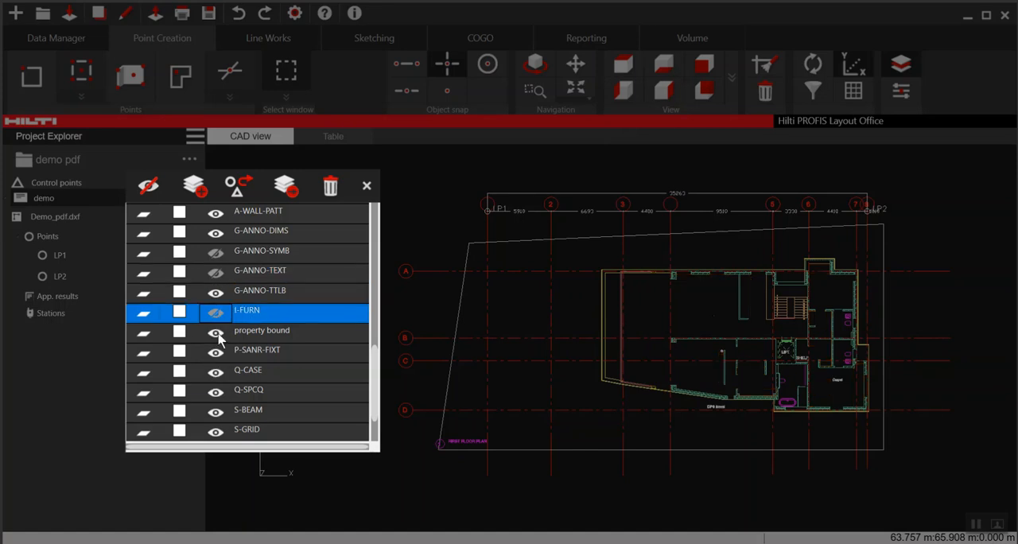
- Hide the property bound layer and close the layer manager
click(218, 333)
click(216, 332)
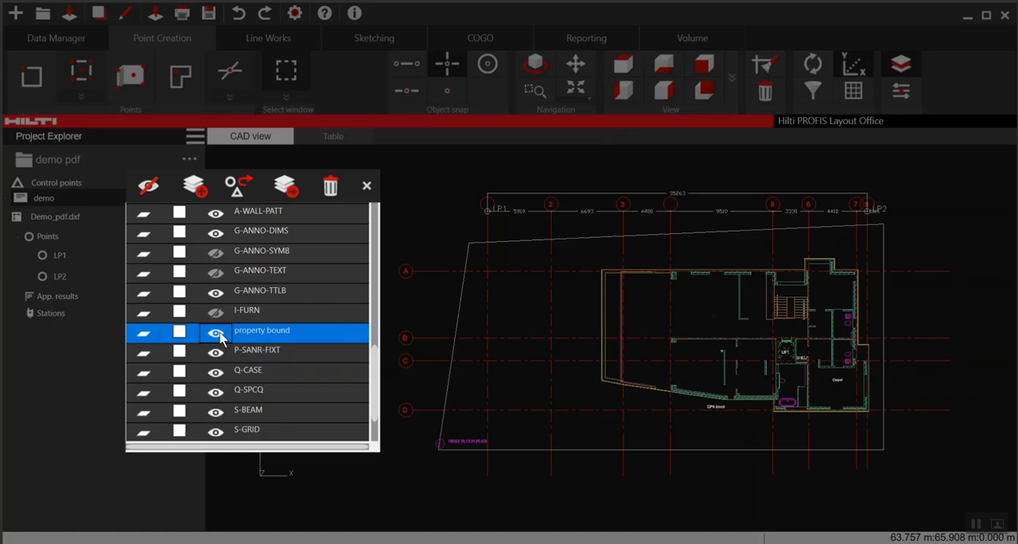
click(218, 333)
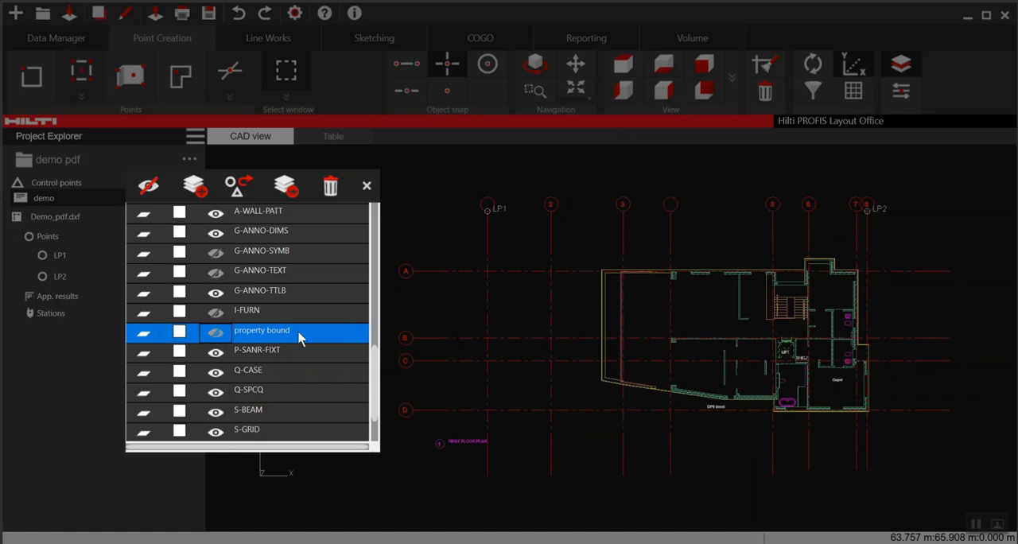
click(366, 186)
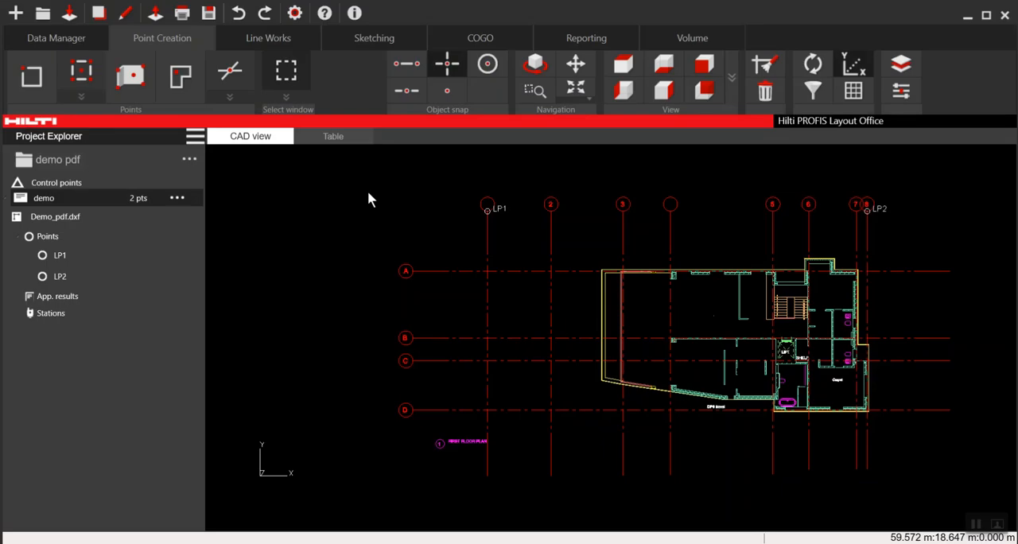
- Run the CAD clean-up on the floor plan with only Explode Blocks enabled
middle_drag(413, 228, 329, 230)
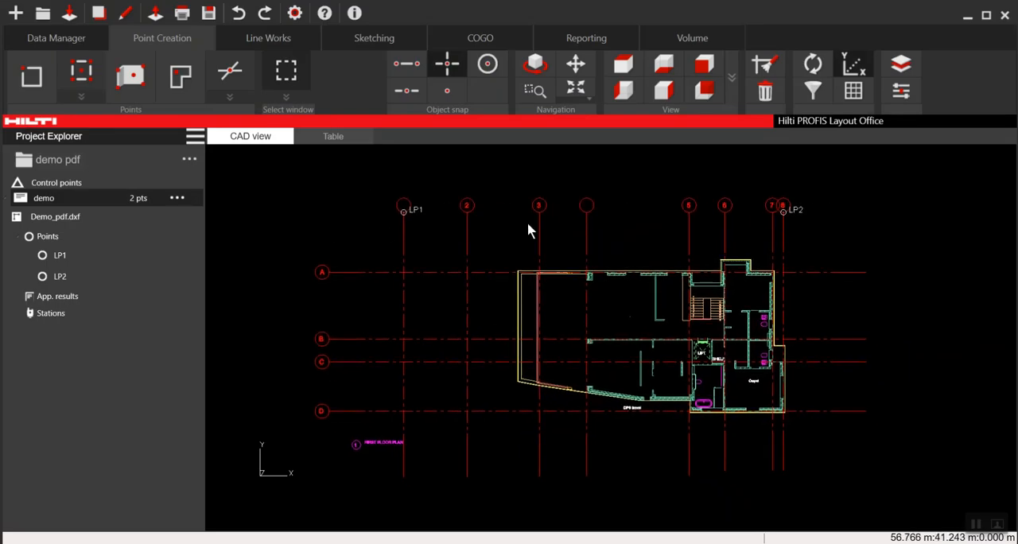
click(764, 67)
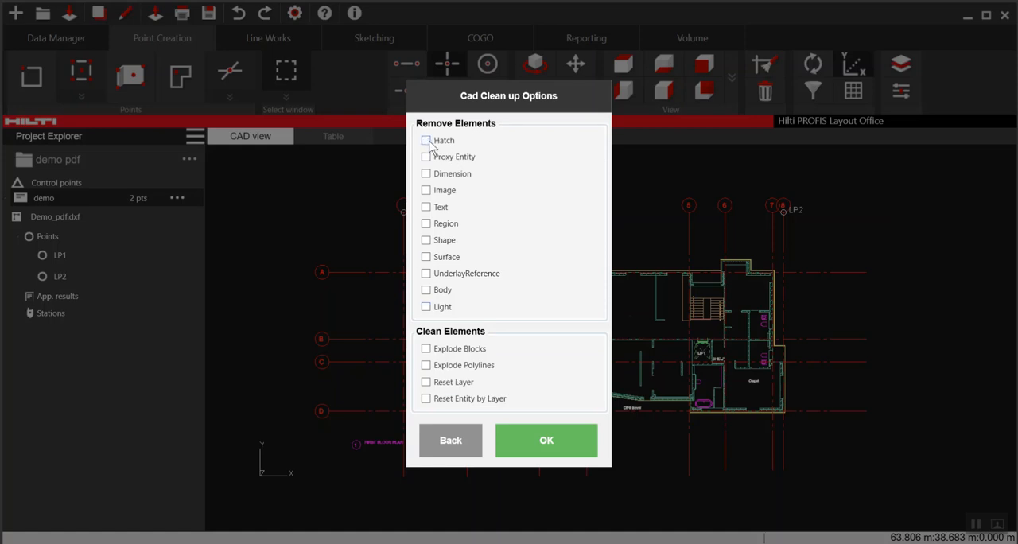
click(427, 349)
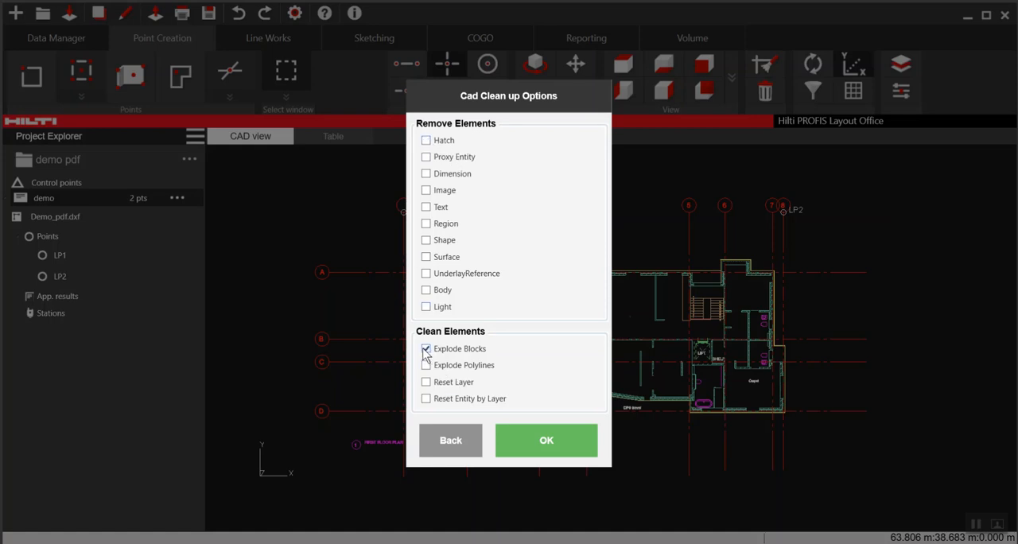
click(547, 445)
click(566, 331)
- Run the CAD clean-up again to remove Hatch elements, with Explode Blocks turned off, and dismiss the message
click(765, 67)
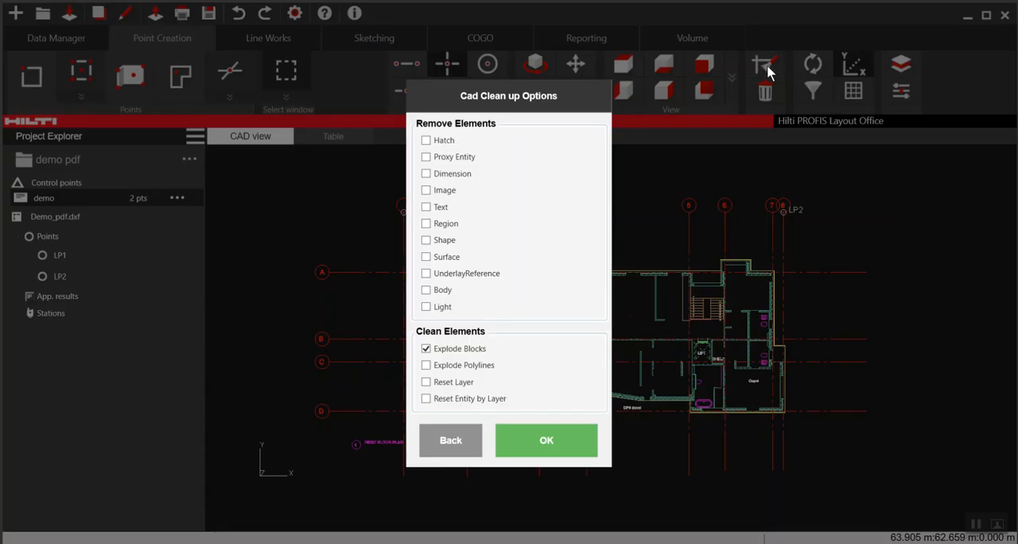
click(443, 143)
click(427, 349)
click(545, 439)
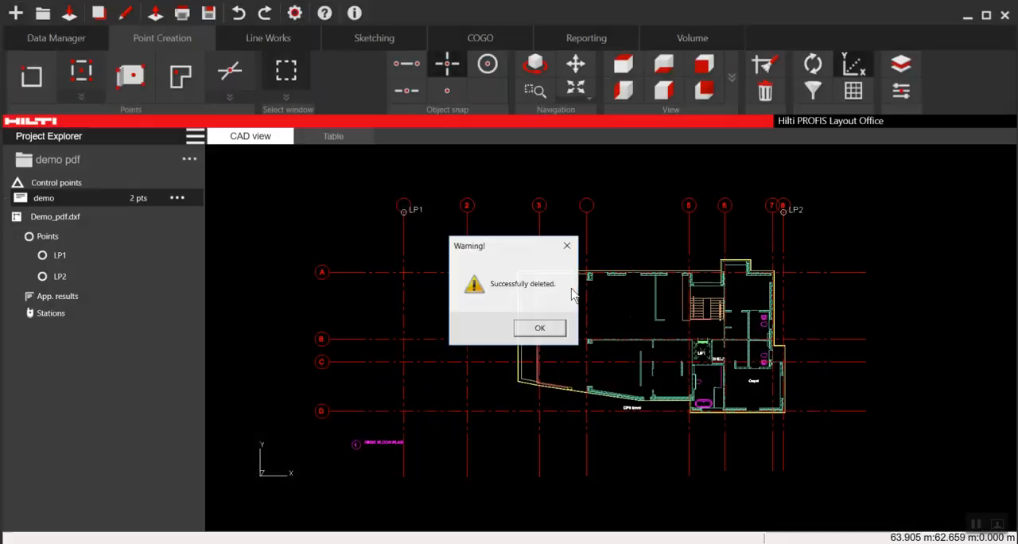
click(542, 328)
- Check the cleaned floor plan up close and save the project
scroll(610, 318, up, 3)
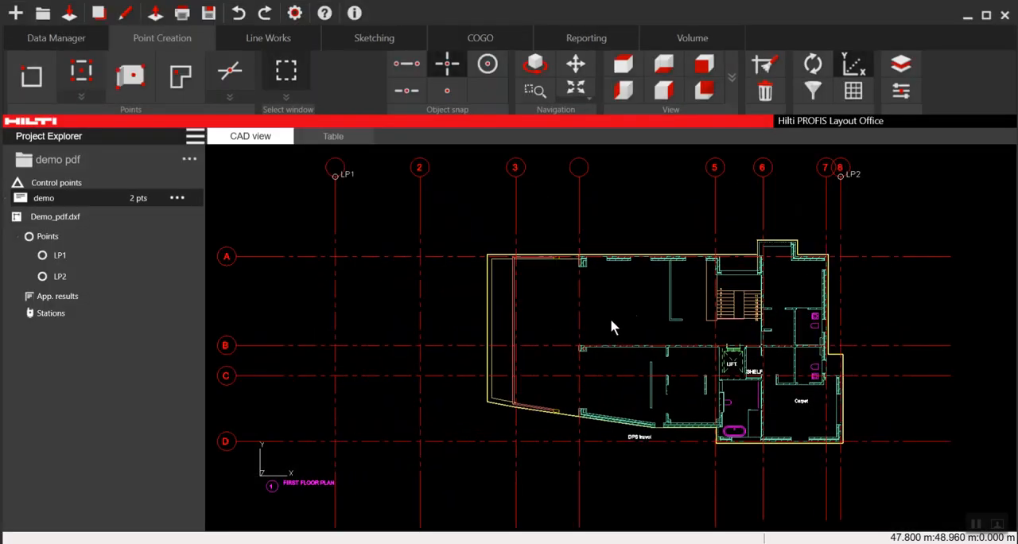
scroll(610, 318, down, 2)
scroll(611, 318, down, 2)
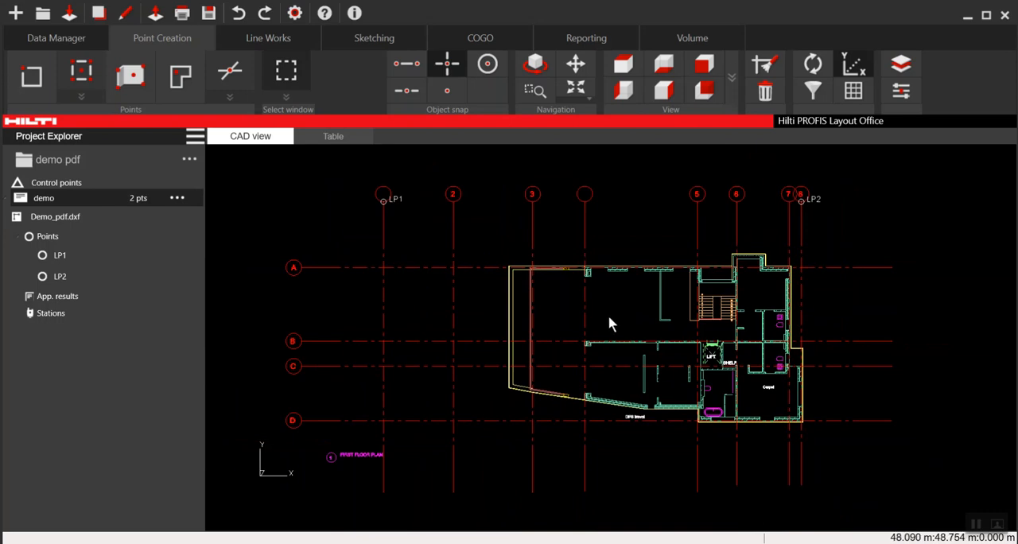
click(208, 14)
- Export the project as demo pdf.hpl30 to the Demo pdf import folder in Documents
click(156, 15)
click(140, 34)
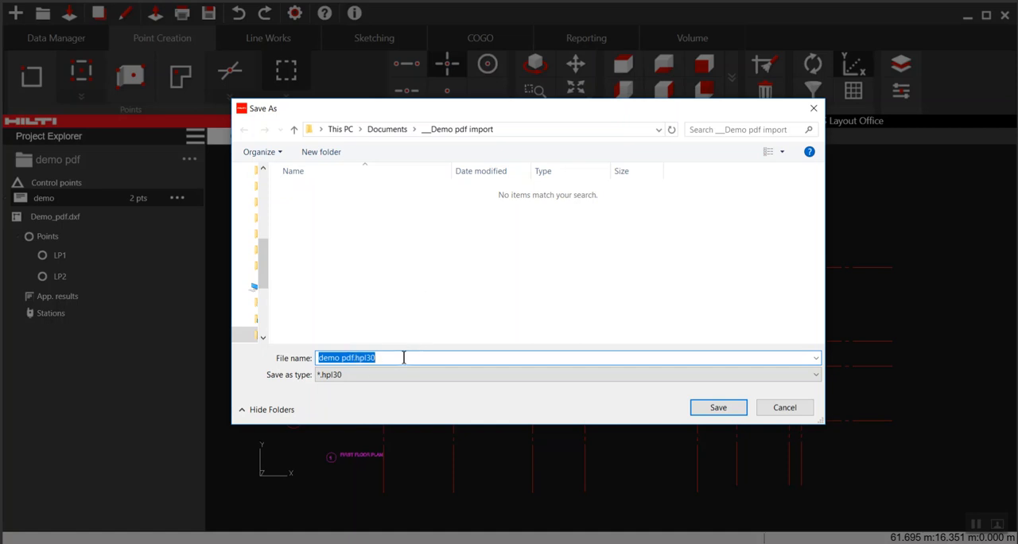
click(715, 408)
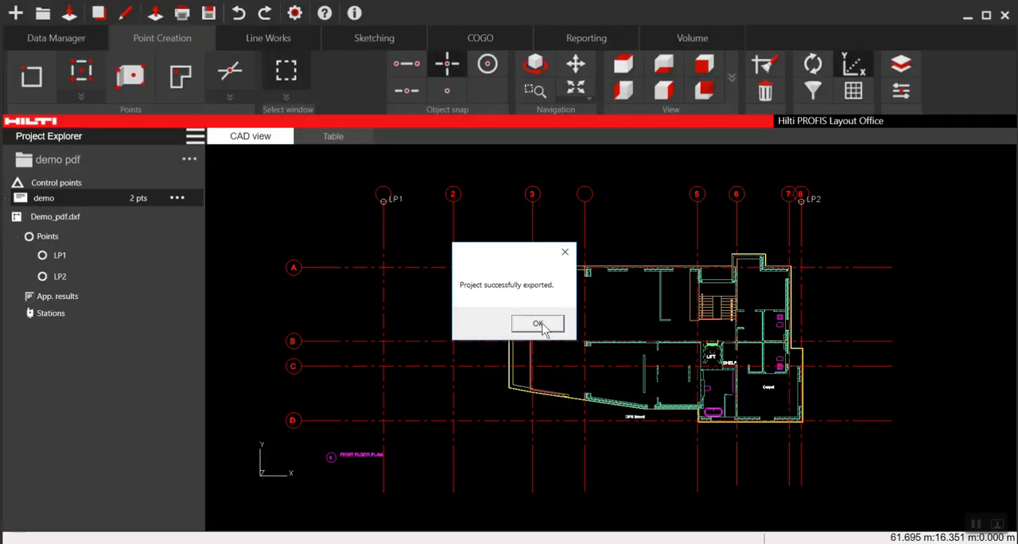
click(538, 324)
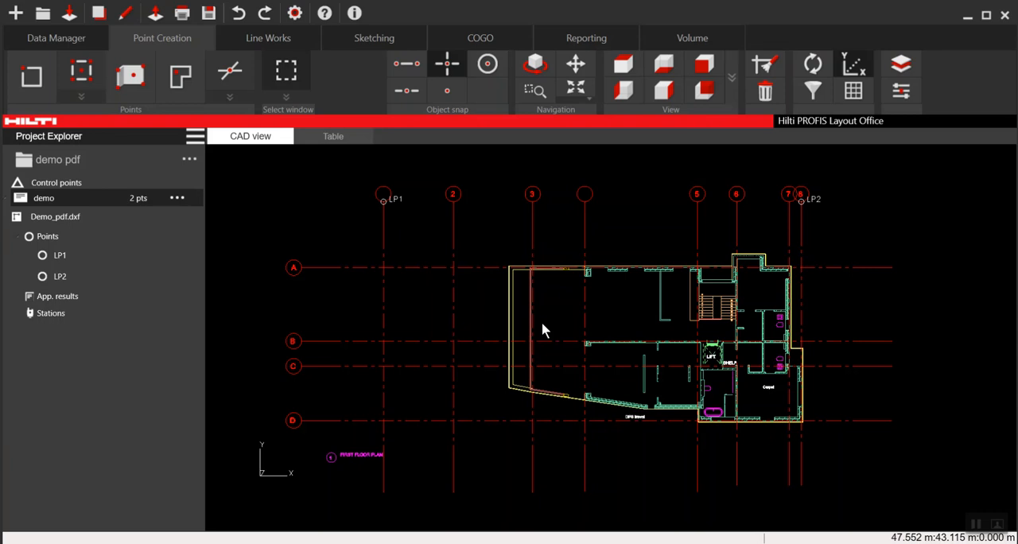